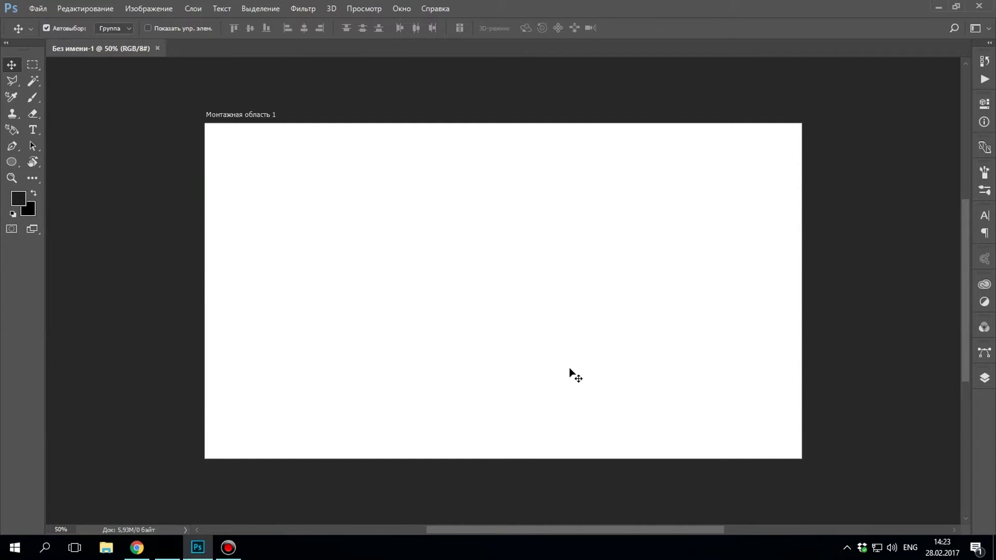
Step: Type WOOD on the artboard and scale it up to about 205%
left_click(407, 301)
type("WOOD")
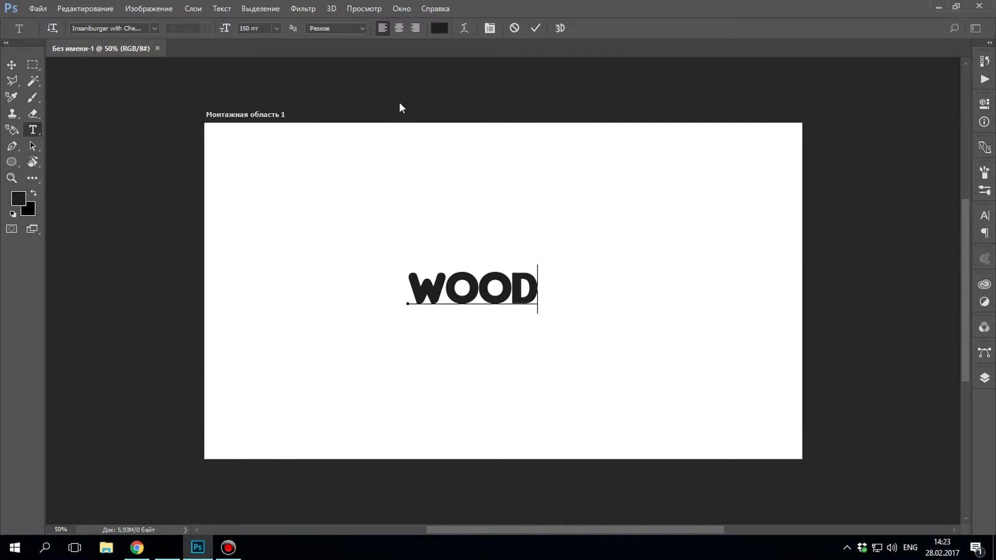
left_click(6, 67)
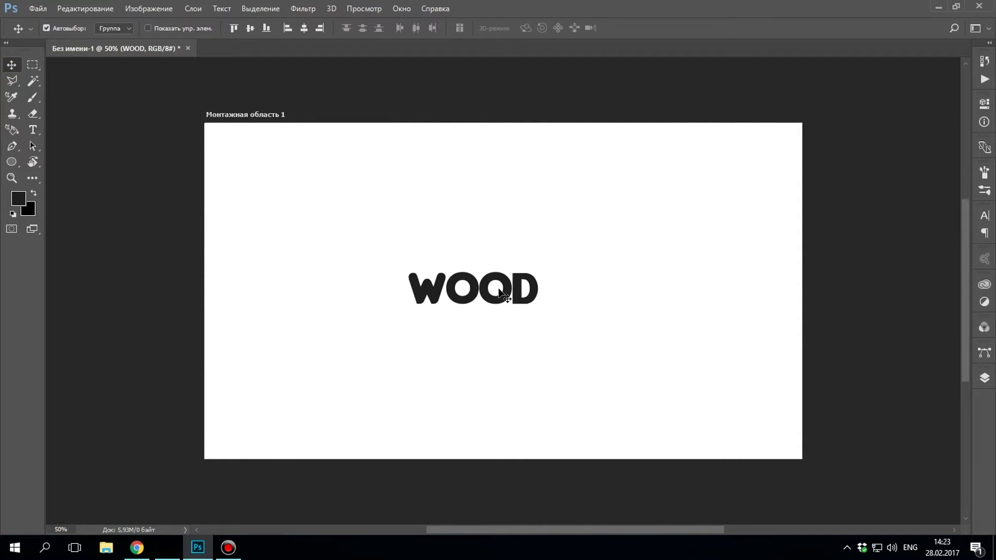
key("ctrl+t")
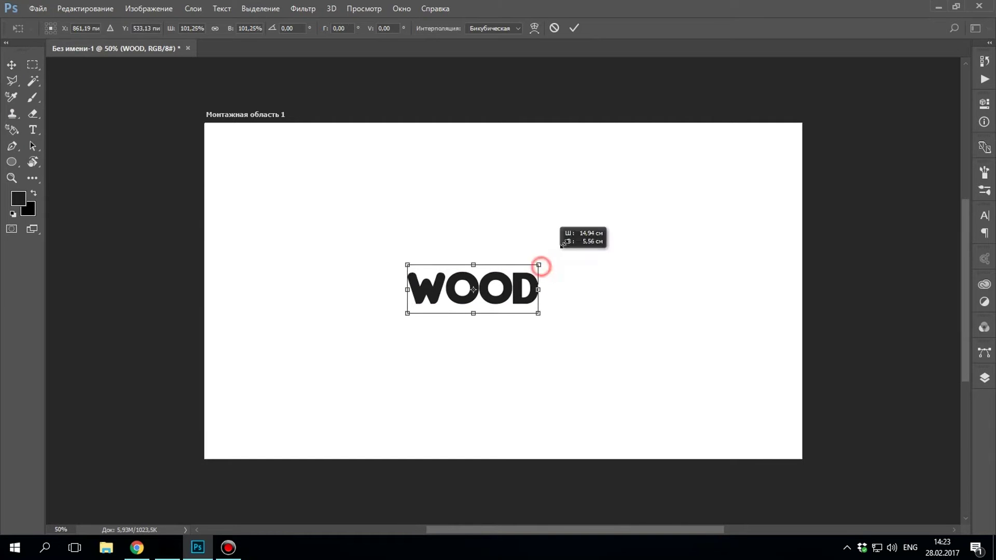
left_click_drag(560, 248, 597, 207)
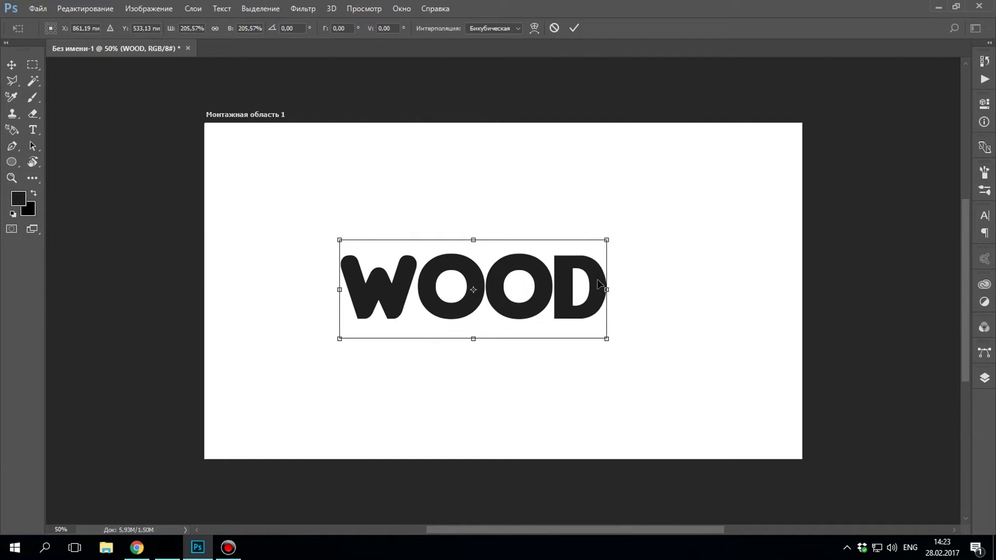
key("Return")
Step: Centre WOOD on the artboard and bring up its layer's options in the Layers list
left_click_drag(568, 314, 580, 318)
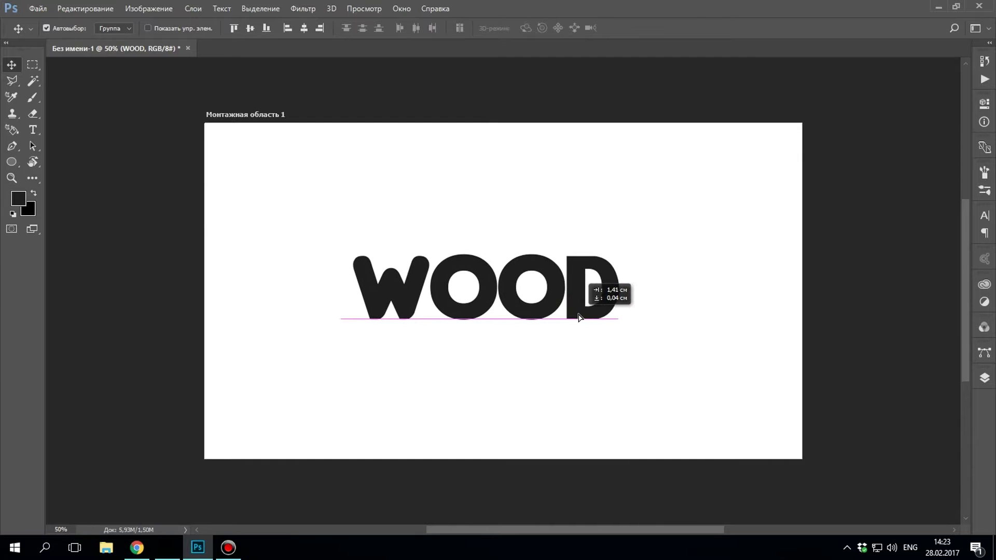
left_click_drag(580, 318, 569, 317)
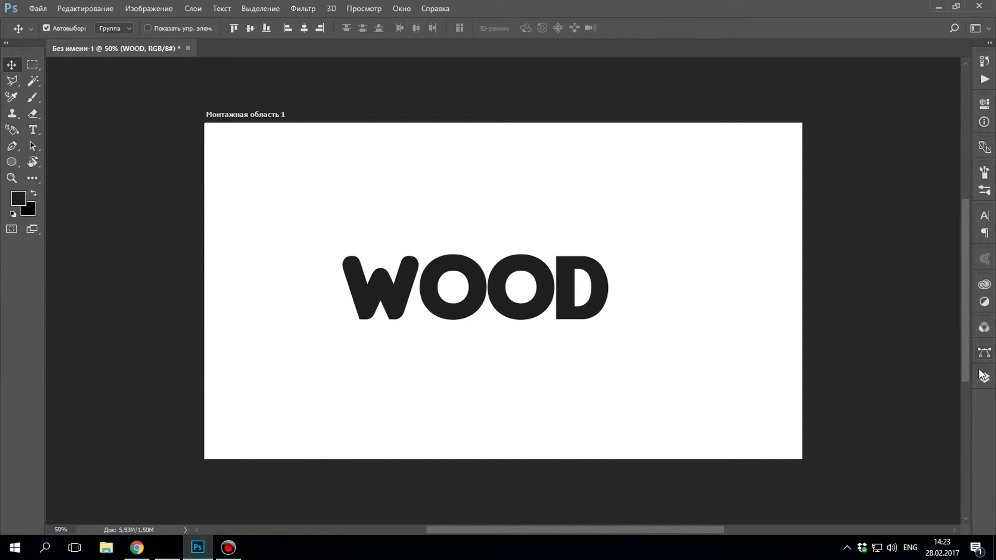
left_click(984, 377)
right_click(917, 294)
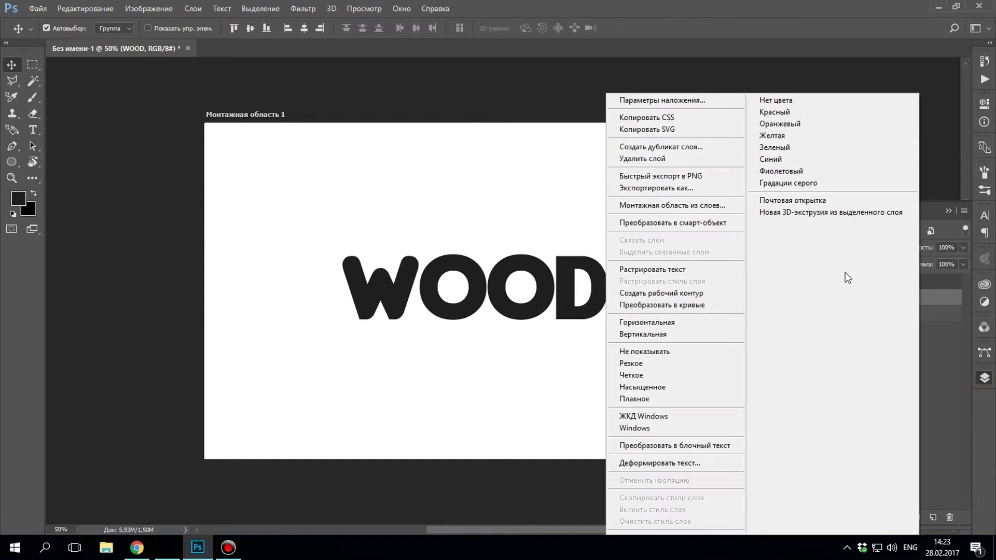
Step: Convert WOOD to a shape and extrude it in 3D, declining the 3D workspace
left_click(699, 305)
right_click(922, 297)
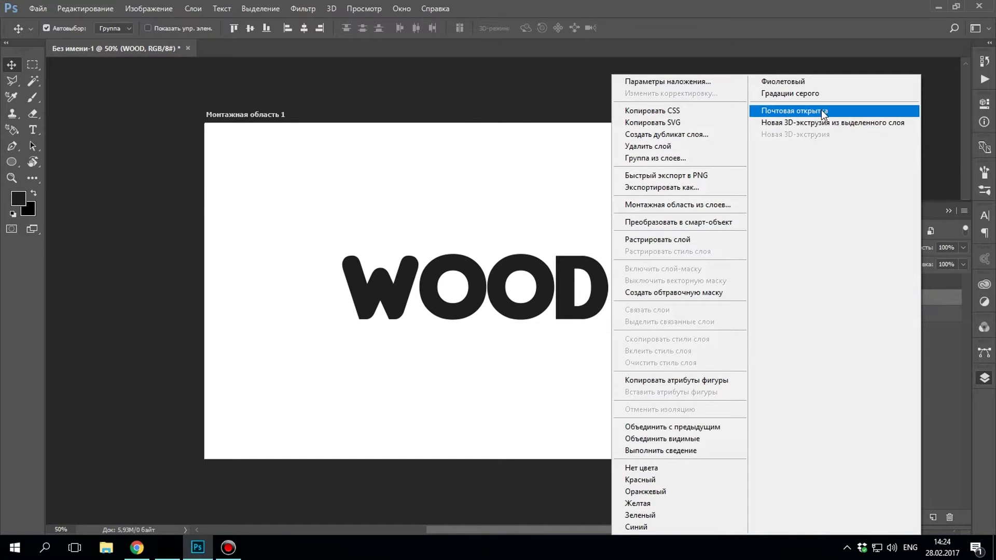
left_click(832, 123)
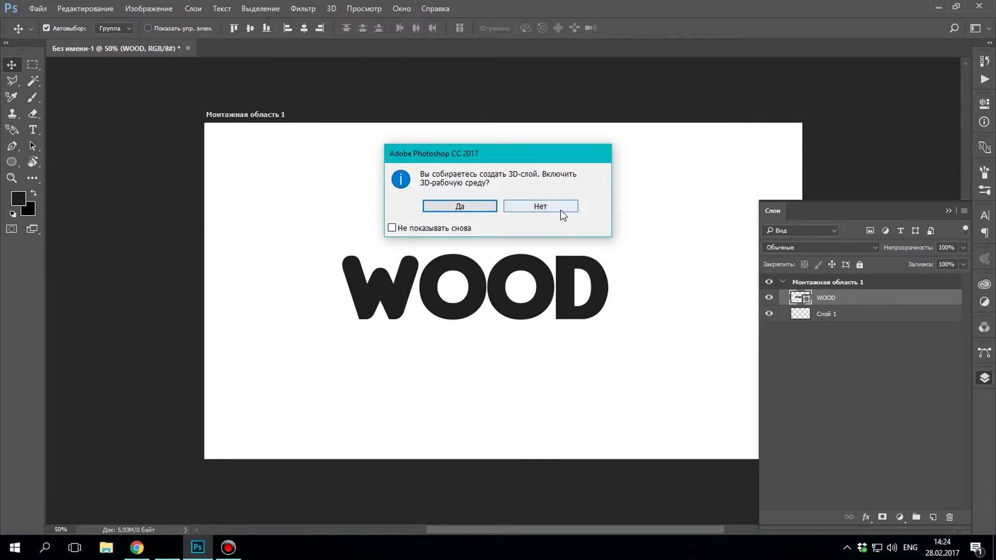
left_click(561, 210)
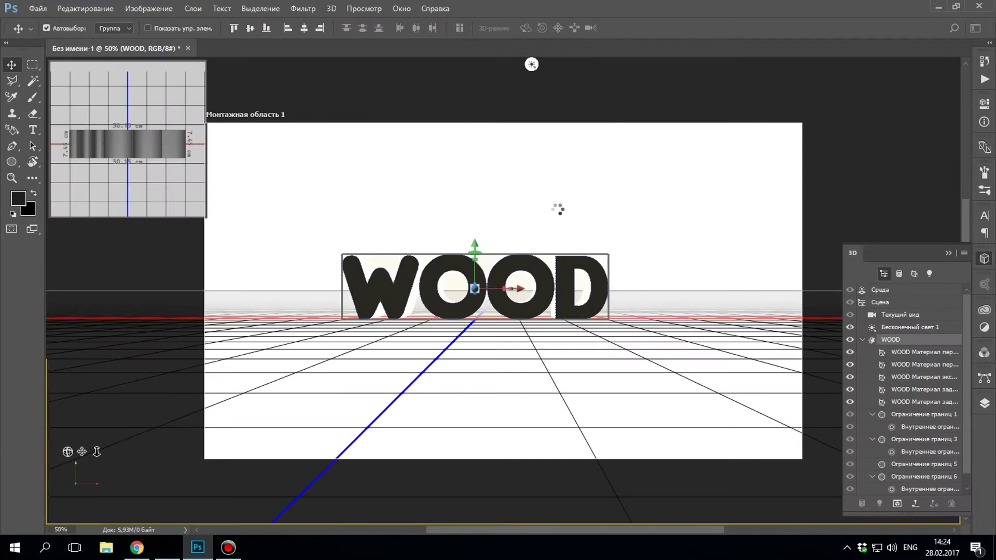
Step: Switch to the 3D workspace and orbit the camera to view WOOD from above
left_click(976, 28)
left_click(919, 52)
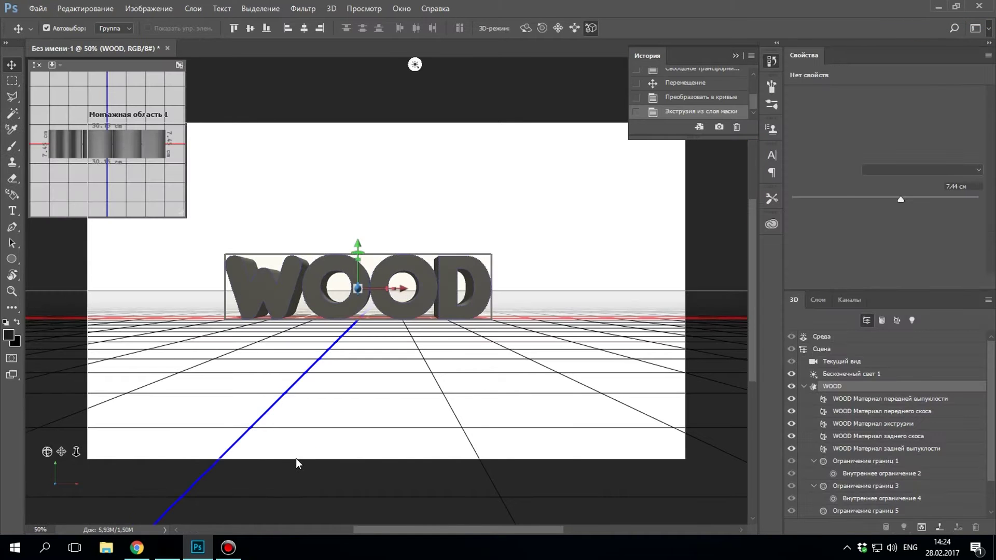
left_click_drag(47, 451, 665, 338)
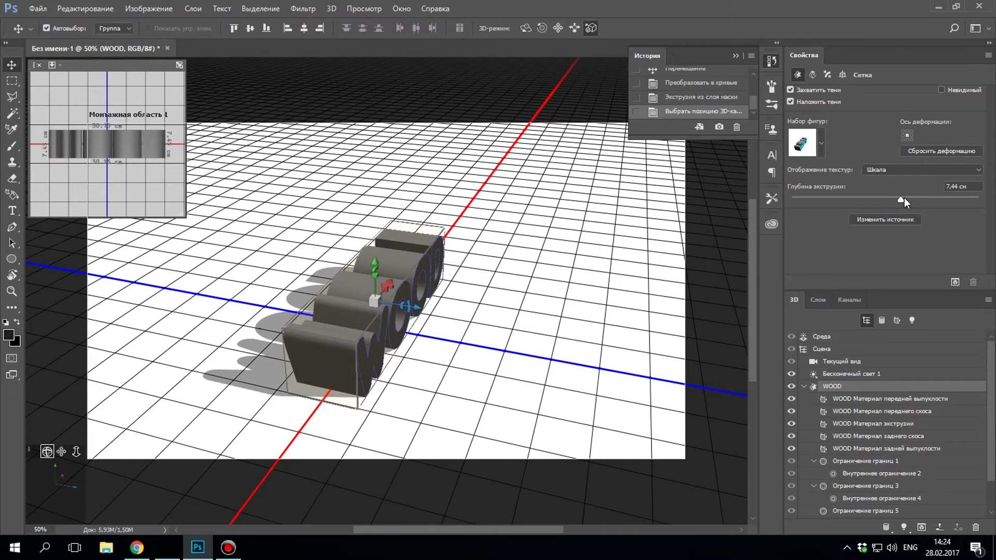
Step: Reduce WOOD's extrusion depth to 1,32 см
left_click_drag(903, 196, 891, 199)
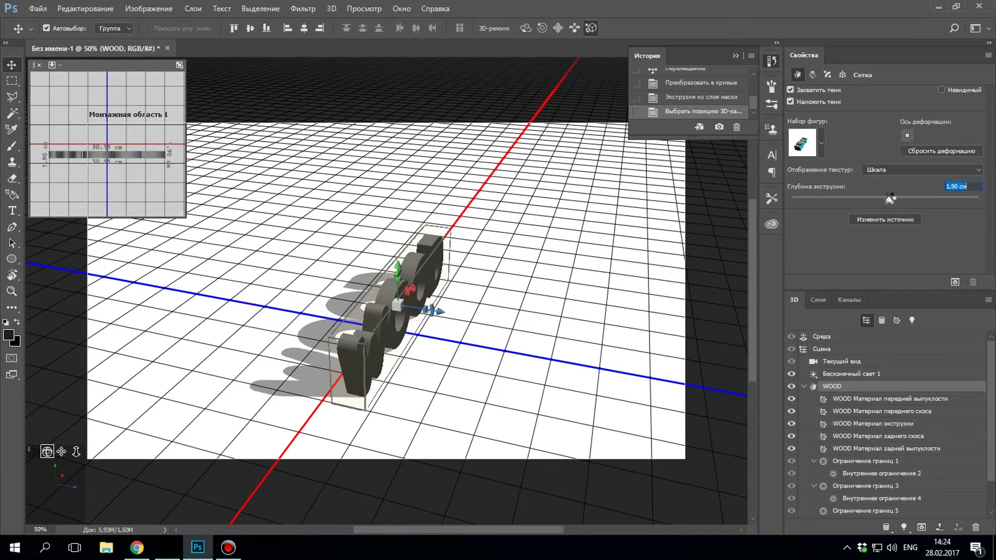
left_click_drag(890, 199, 888, 200)
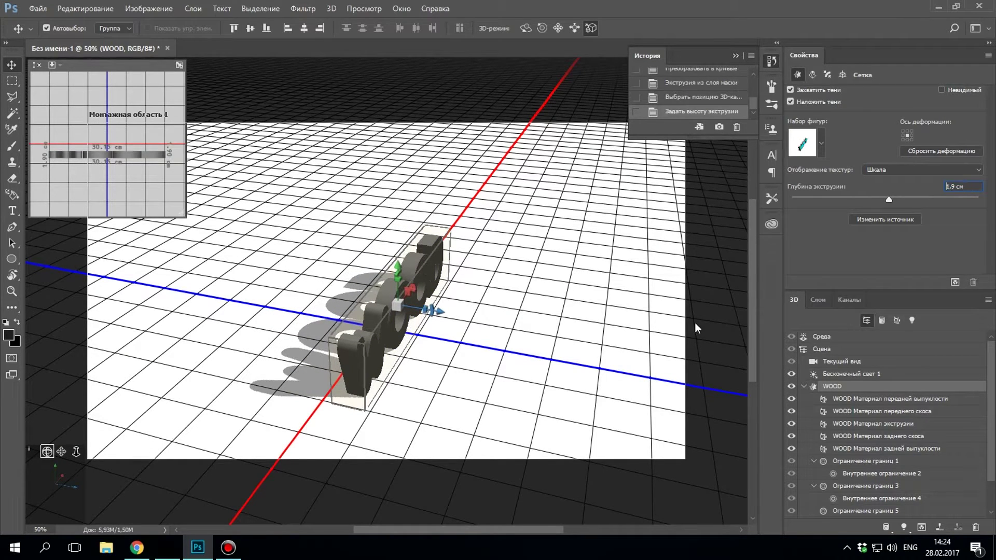
left_click_drag(76, 451, 117, 557)
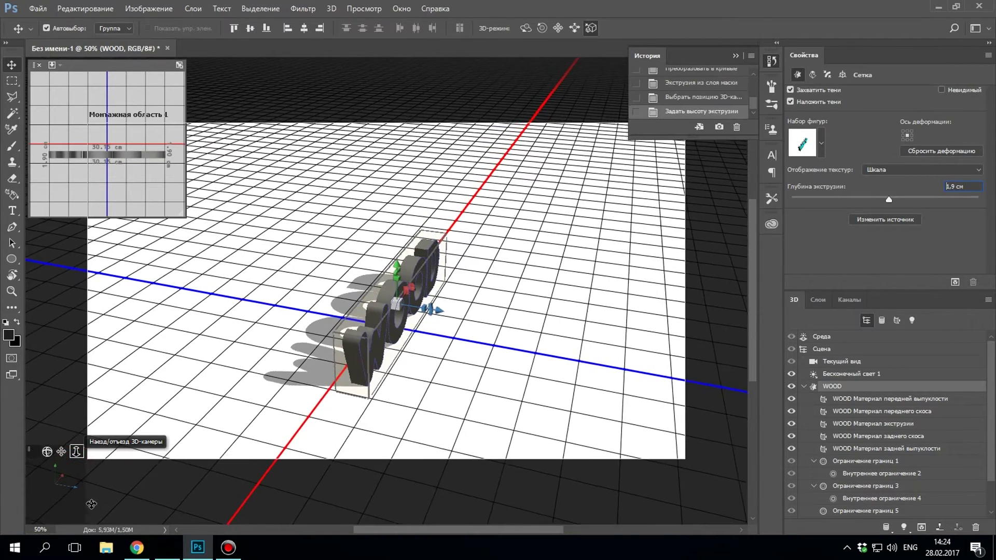
mouse_move(61, 452)
left_mouse_down()
mouse_move(70, 426)
mouse_move(61, 441)
left_mouse_up()
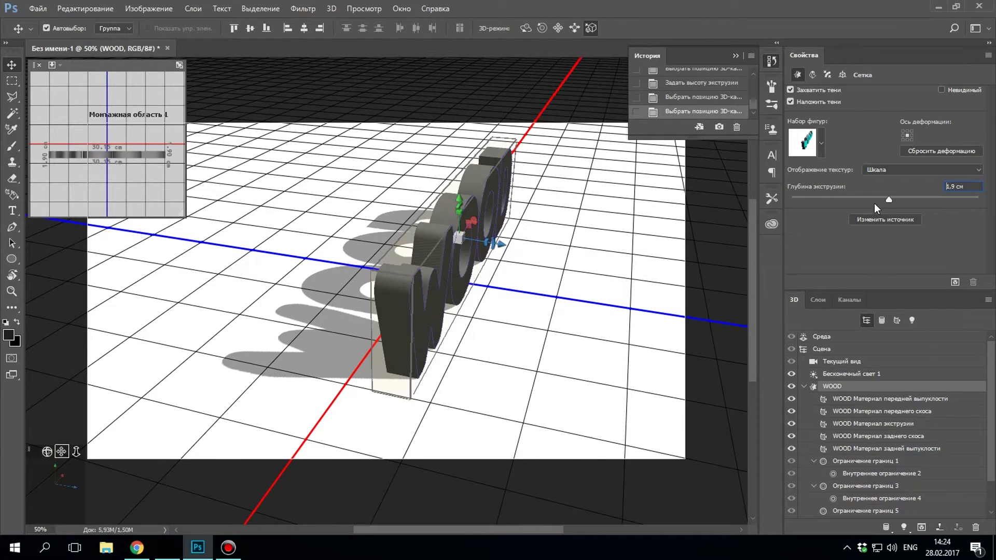
left_click_drag(889, 198, 888, 199)
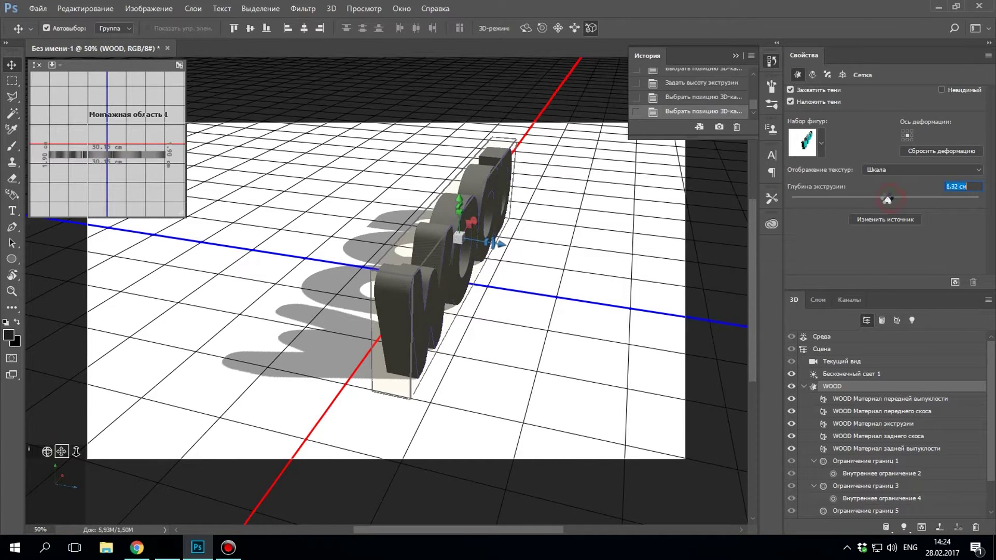
left_click(909, 170)
Step: Set texture mapping to Мозаика and give the front bevel a rounded contour, 19% wide
left_click(896, 191)
left_click(828, 74)
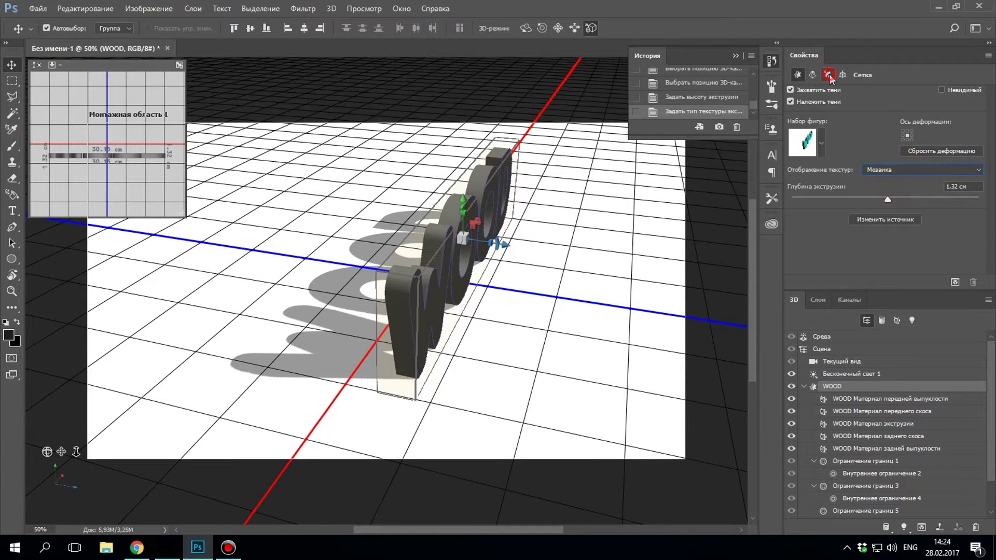
left_click(916, 143)
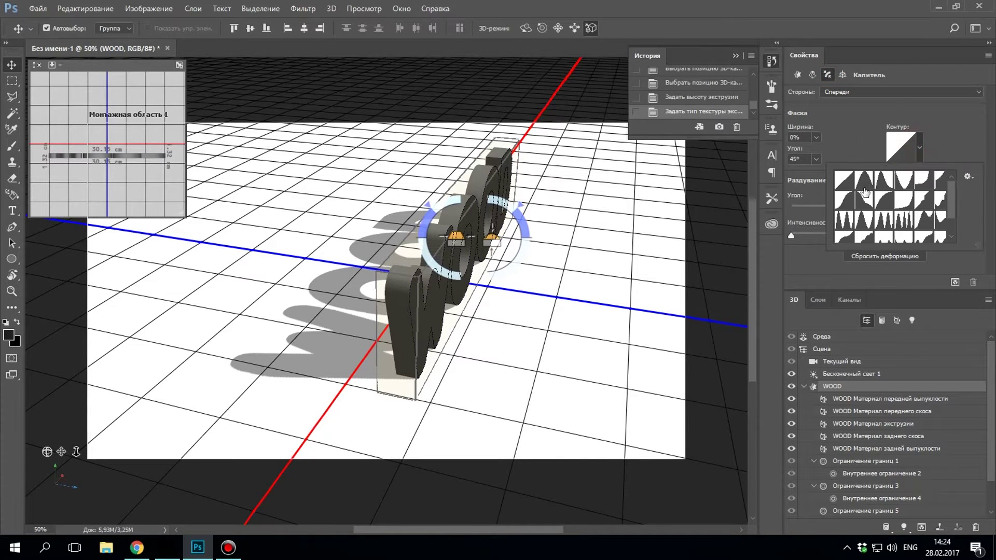
left_click(882, 201)
left_click(816, 137)
left_click_drag(814, 152, 828, 153)
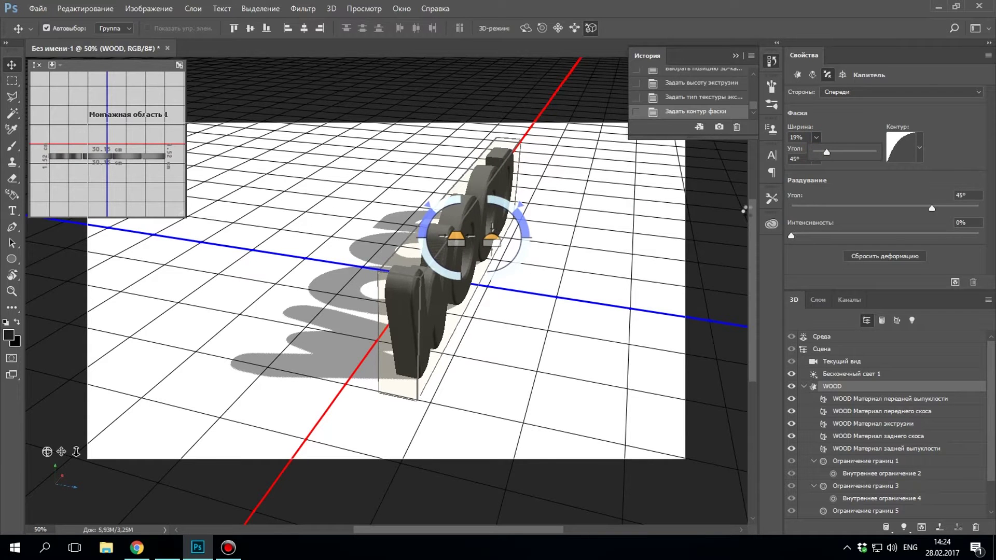
Step: Return the camera to the default front-facing view of WOOD
left_click_drag(47, 452, 52, 480)
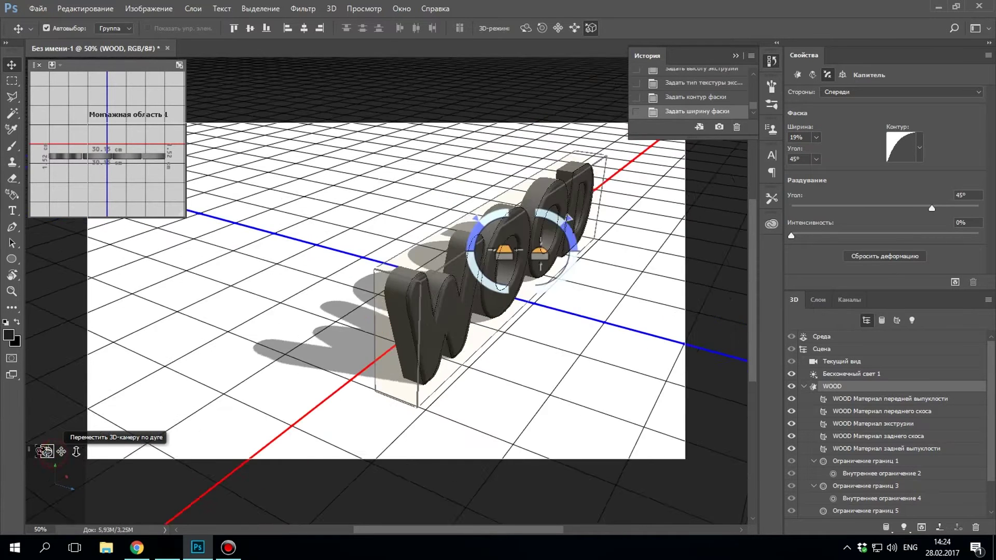
left_click(52, 480)
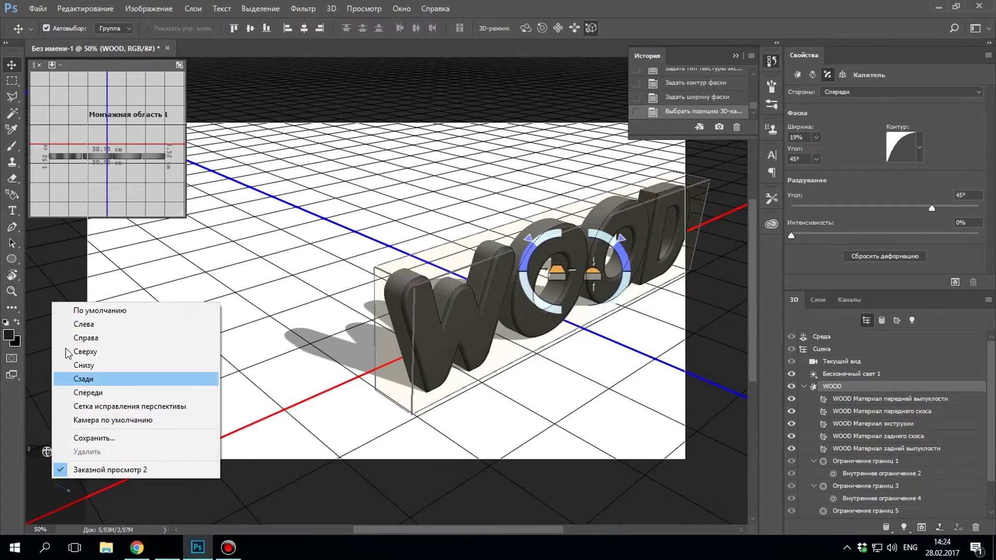
left_click(78, 312)
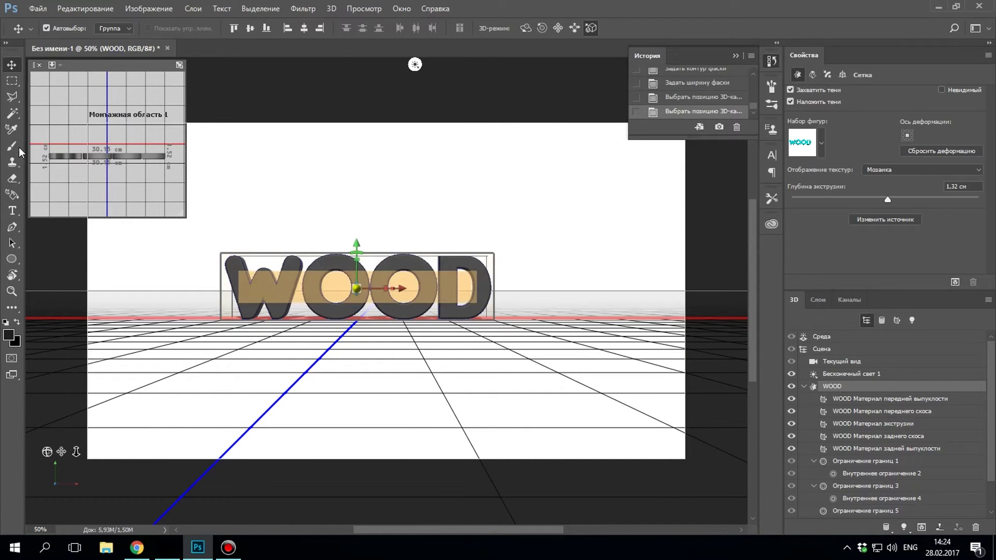
Step: Draw a rectangle covering the whole artboard and turn it into a 3D extrusion
left_click(13, 260)
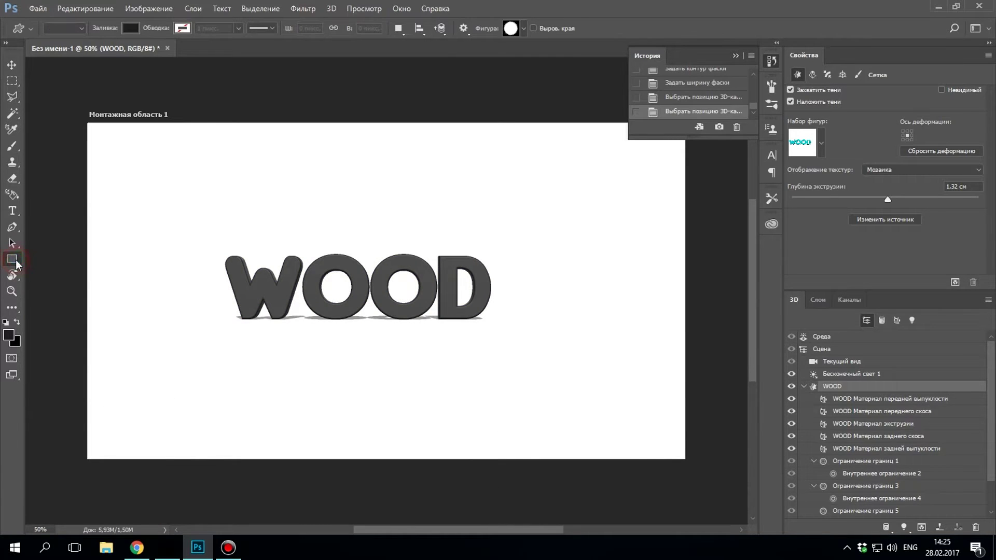
left_click_drag(86, 123, 685, 458)
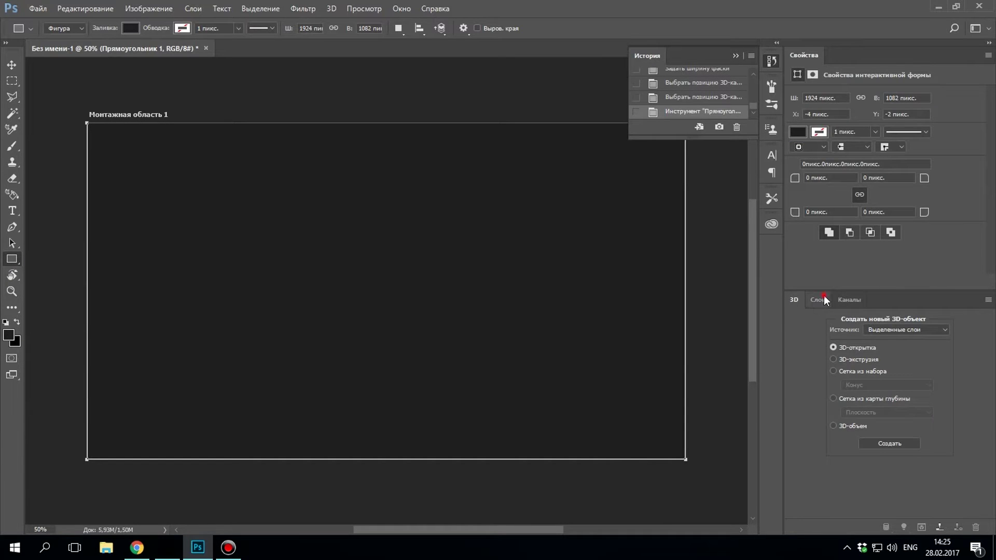
left_click(819, 300)
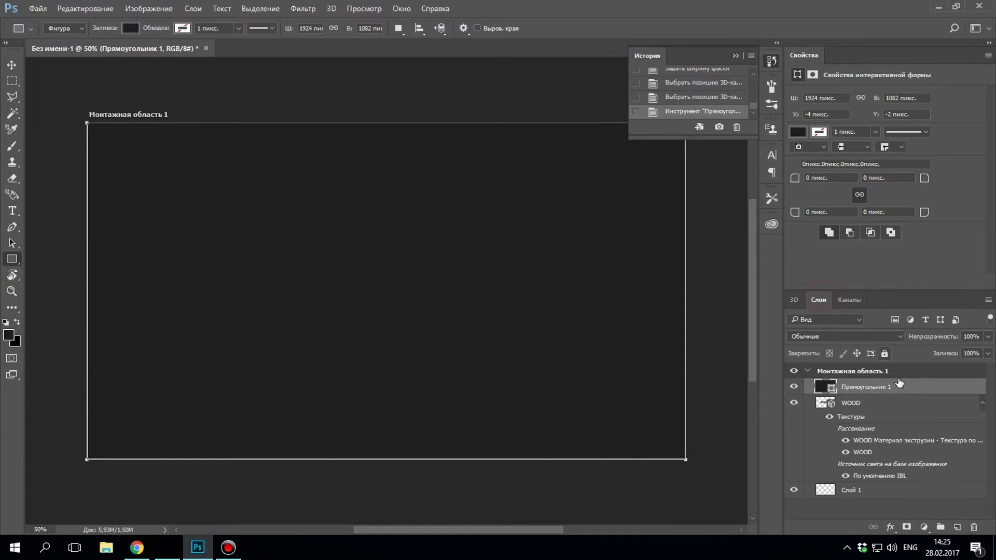
right_click(930, 386)
left_click(840, 121)
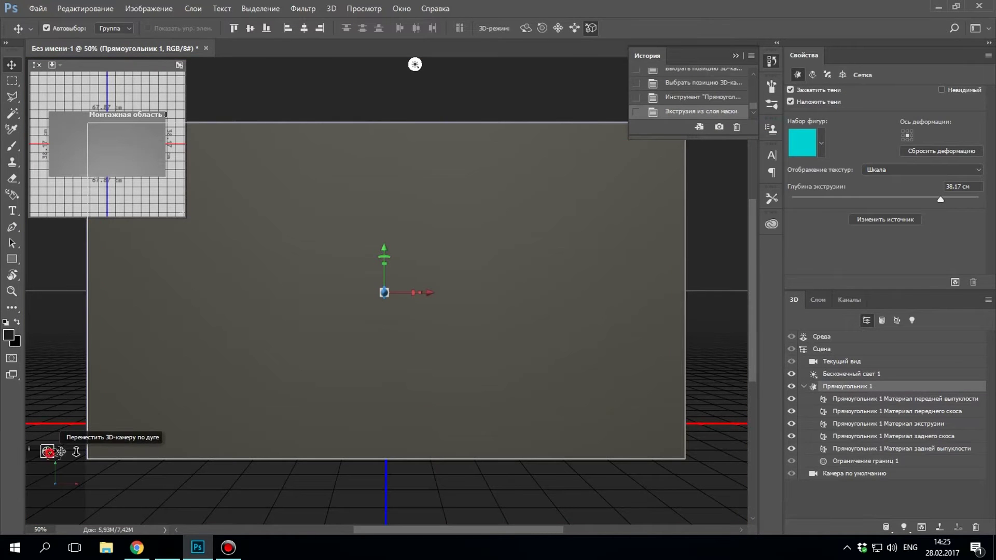
Step: Thin the rectangle's extrusion to a 0,72 см slab and return to the default camera view
left_click_drag(47, 452, 123, 456)
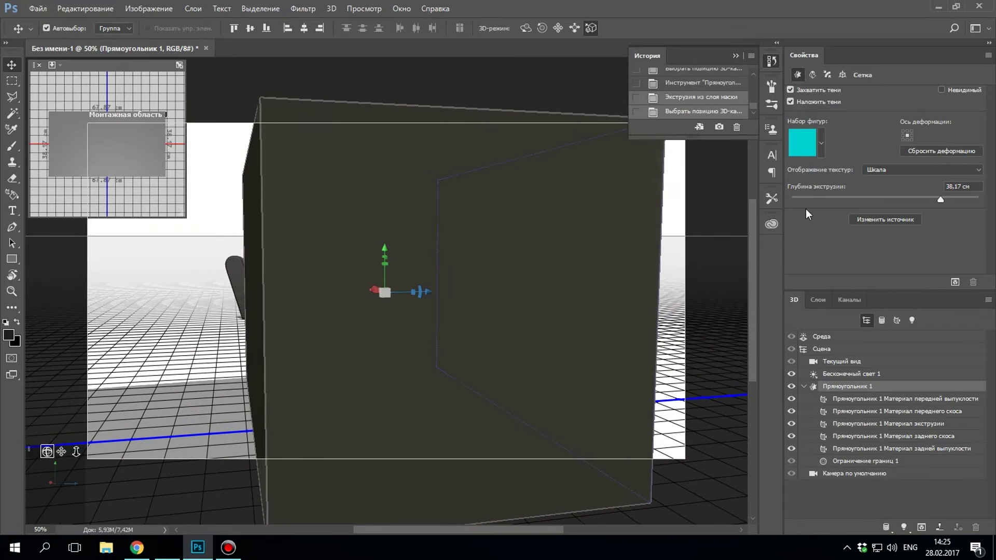
left_click_drag(936, 203, 886, 199)
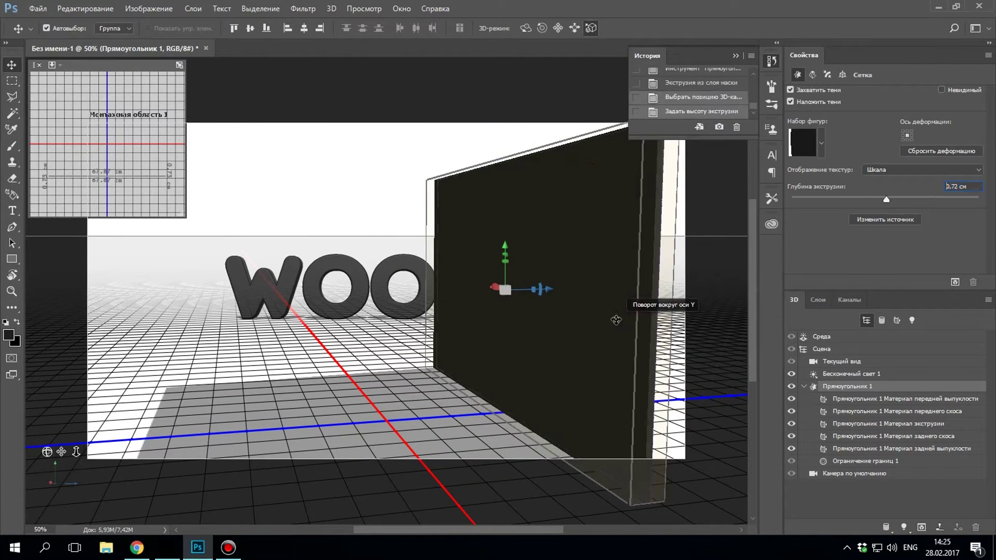
left_click(55, 506)
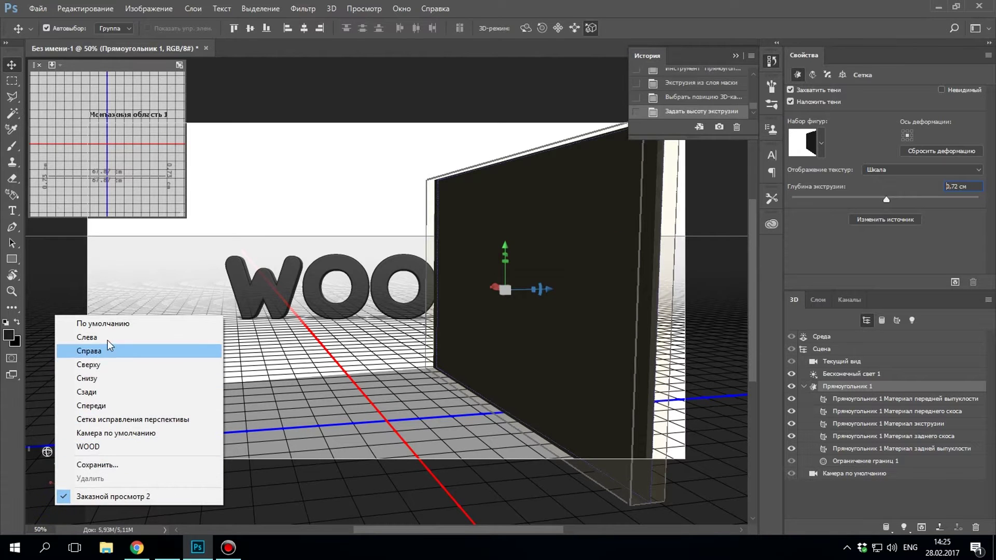
left_click(107, 325)
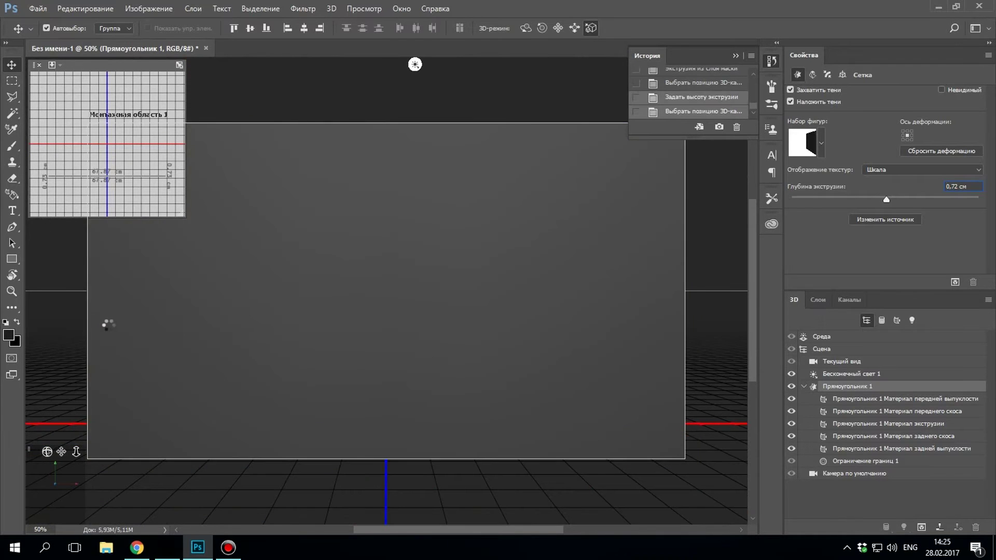
left_click(819, 301)
Step: Merge the WOOD and rectangle 3D layers into one scene
left_click(889, 476)
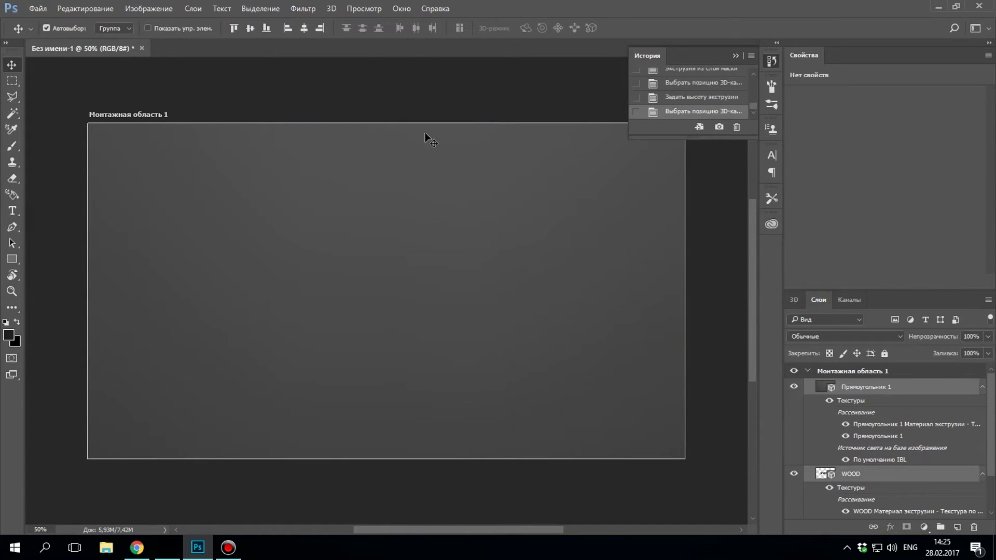
left_click(305, 9)
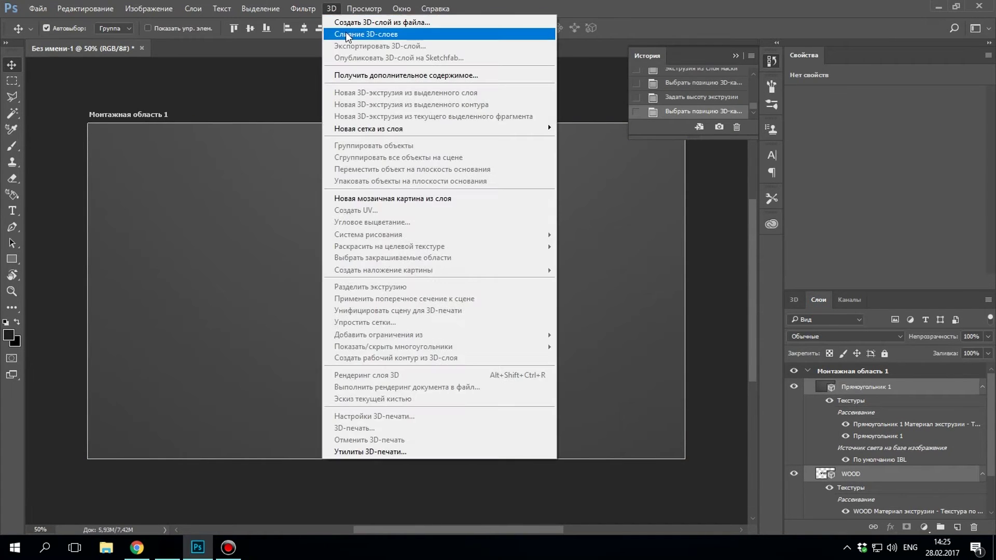
left_click(347, 30)
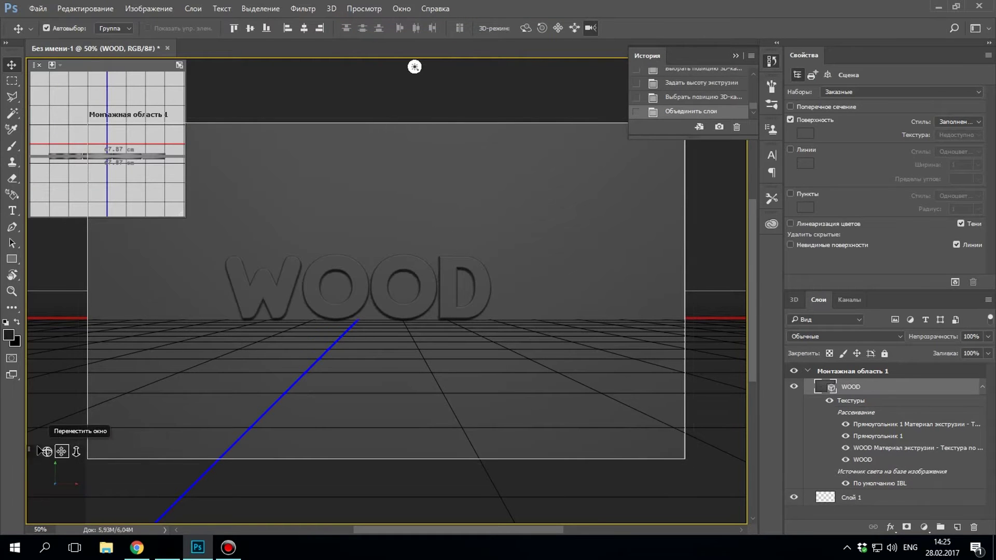
left_click_drag(47, 452, 130, 459)
left_click(276, 266)
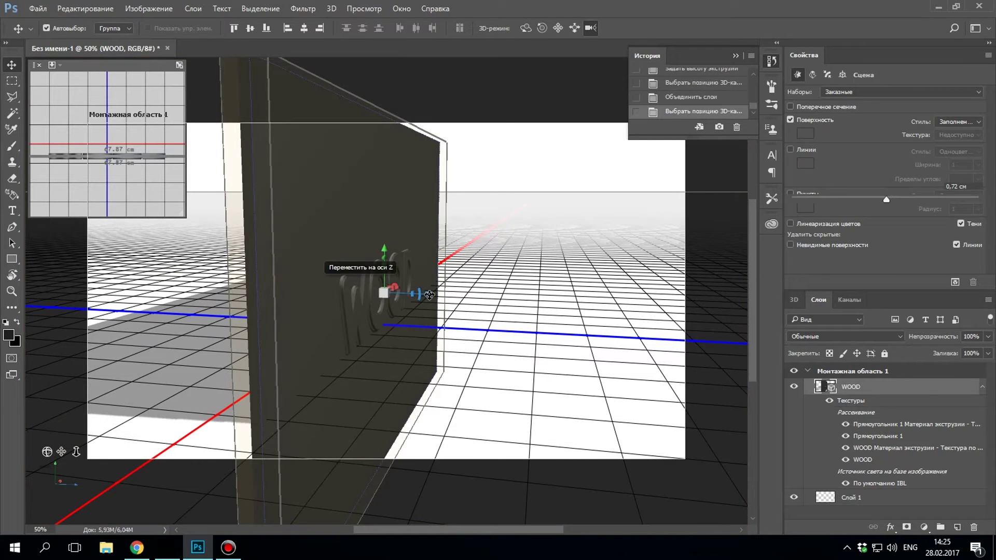
Step: Select the WOOD mesh and nudge the letters along the depth axis from a top-down view
left_click(394, 283)
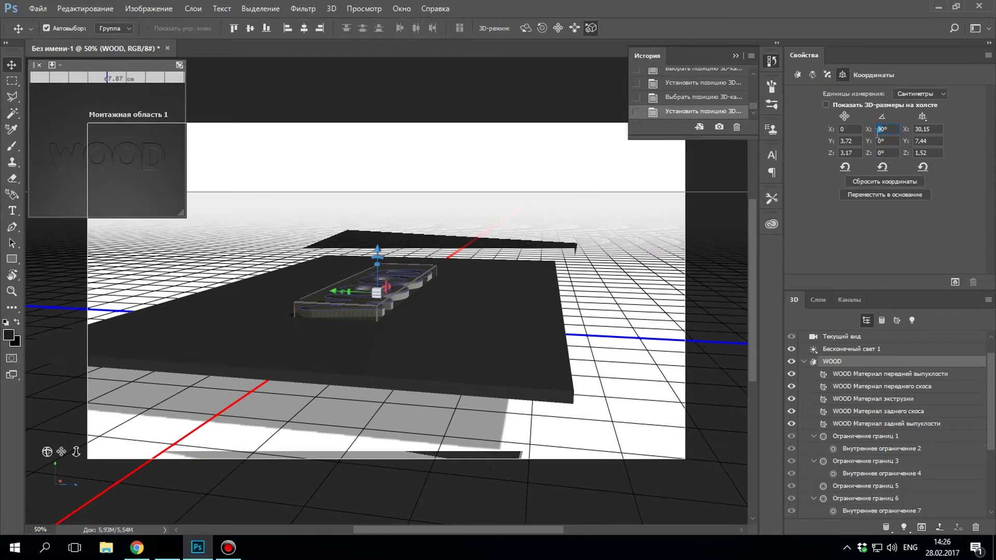
left_click(683, 212)
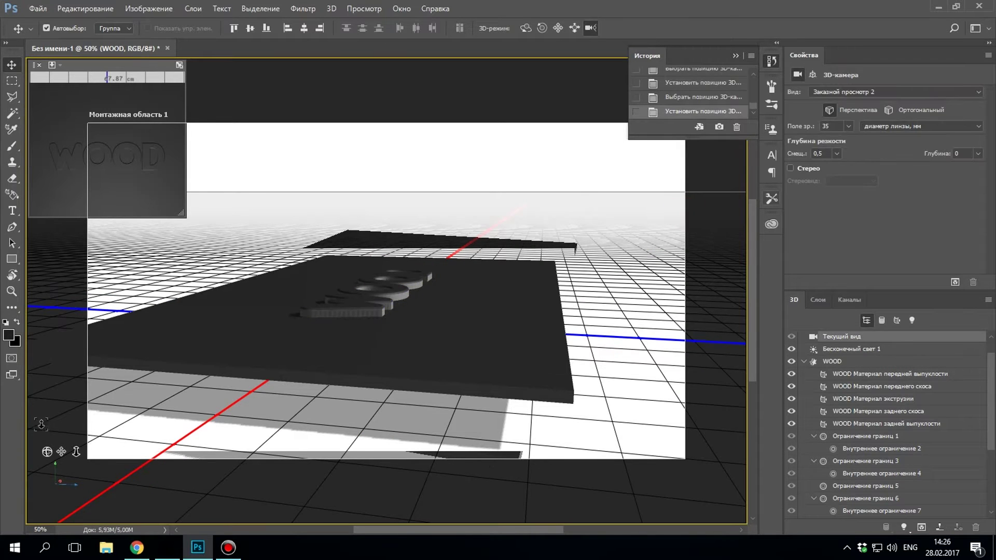
left_click_drag(46, 451, 3, 480)
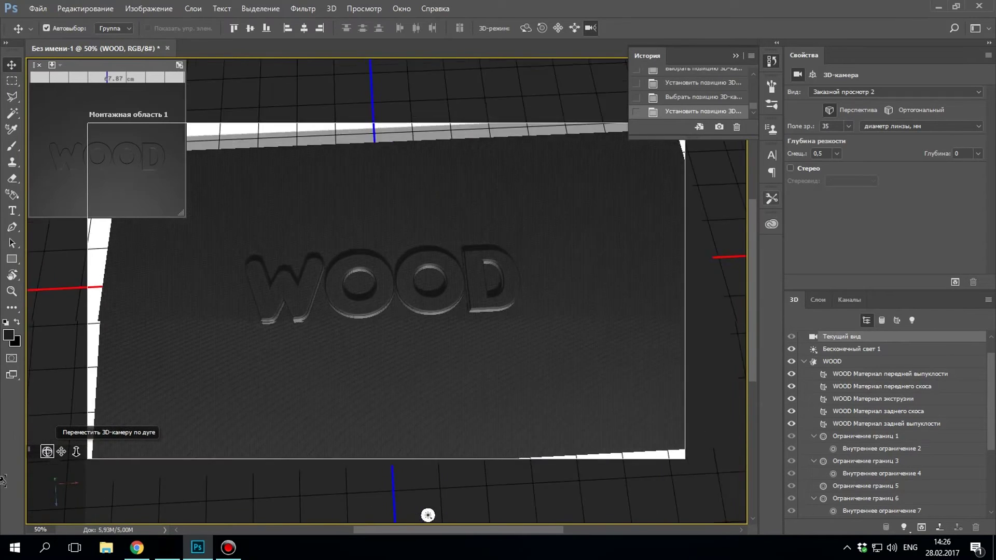
left_click_drag(2, 480, 3, 482)
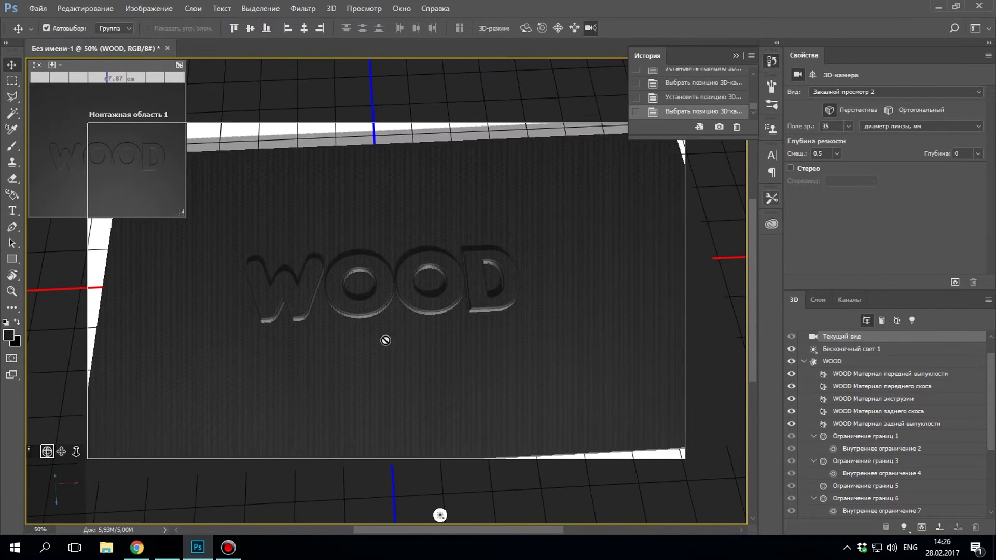
left_click(423, 310)
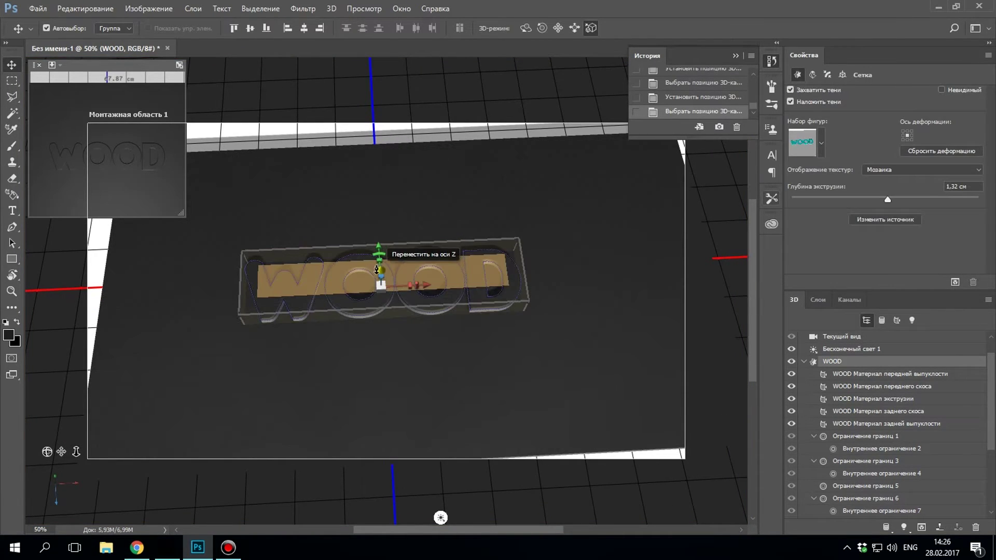
left_click_drag(381, 271, 380, 266)
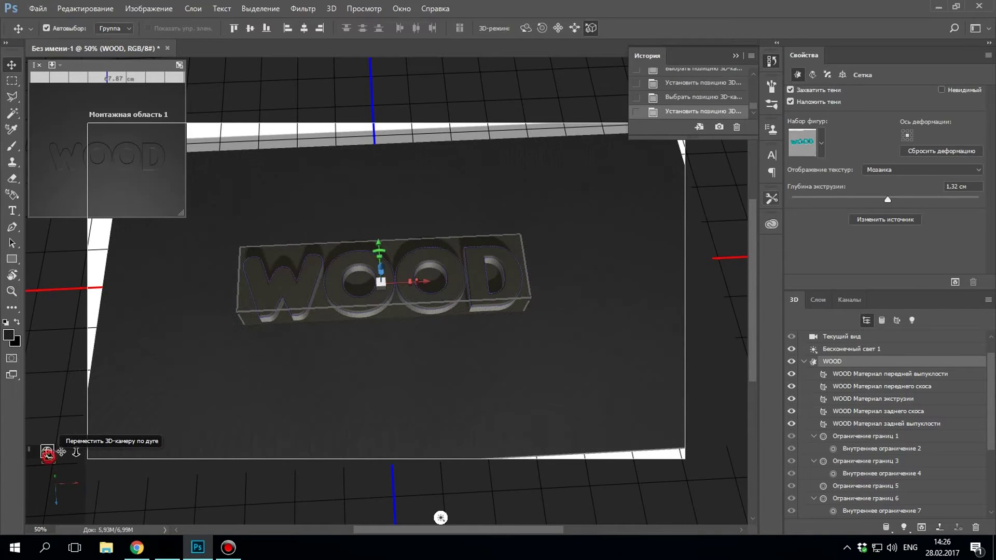
Step: Check the letters' placement on the board from close angled views, then pull back
left_click_drag(47, 455, 49, 420)
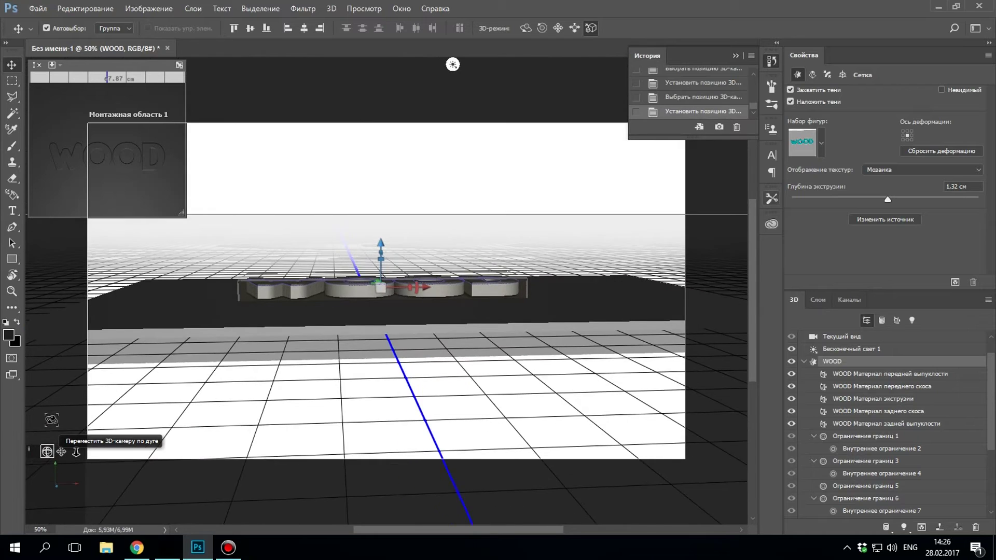
mouse_move(76, 451)
left_mouse_down()
mouse_move(86, 428)
mouse_move(376, 245)
mouse_move(365, 235)
left_mouse_up()
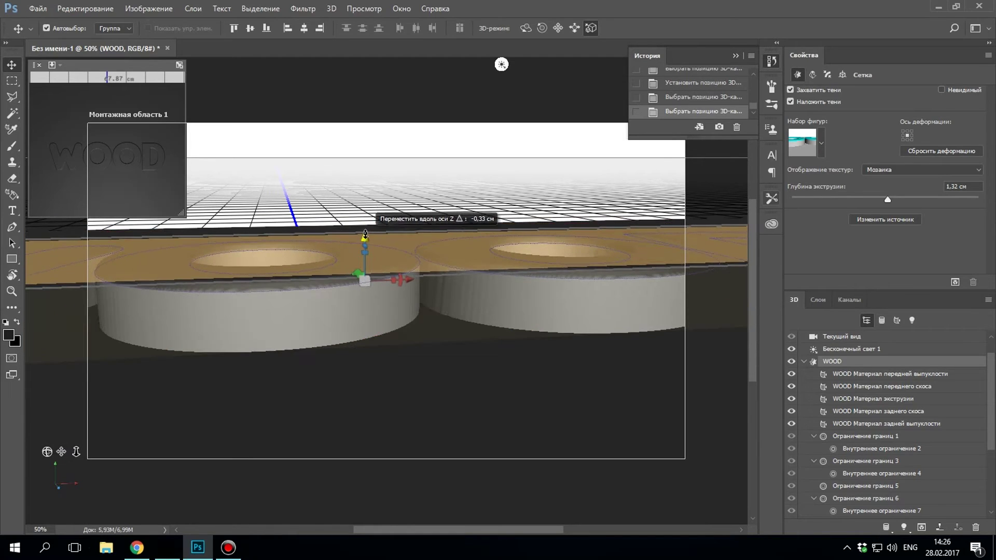
left_click_drag(364, 235, 365, 231)
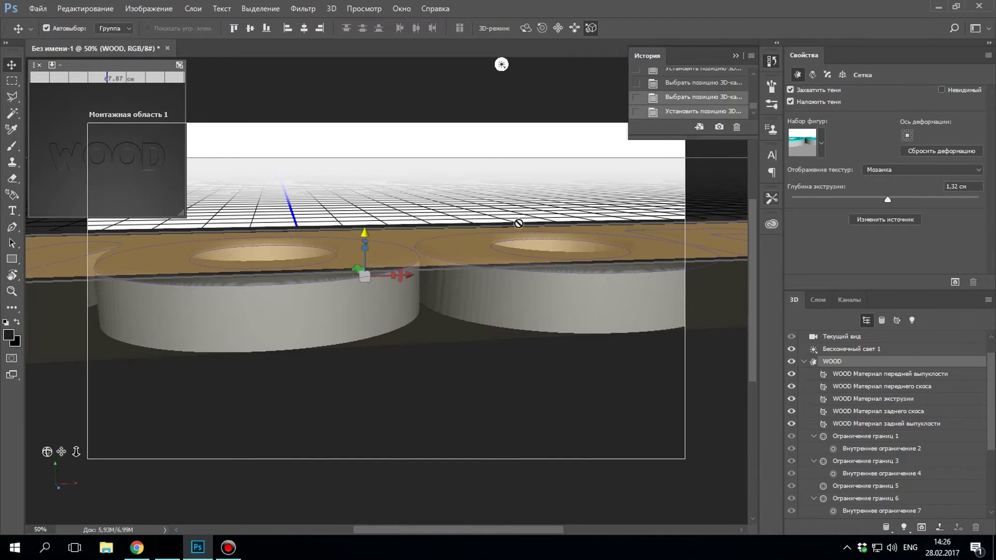
key("ctrl+z")
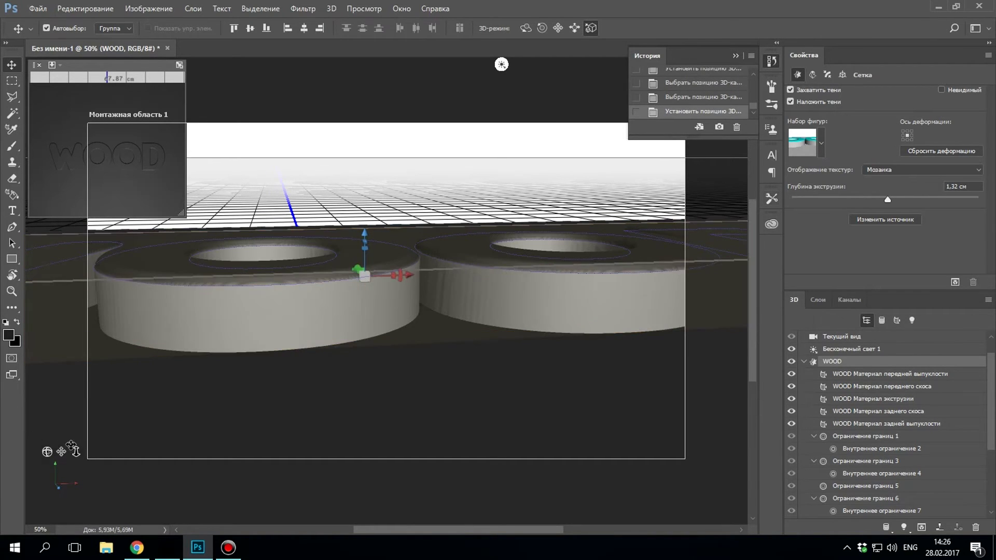
left_click_drag(501, 64, 425, 517)
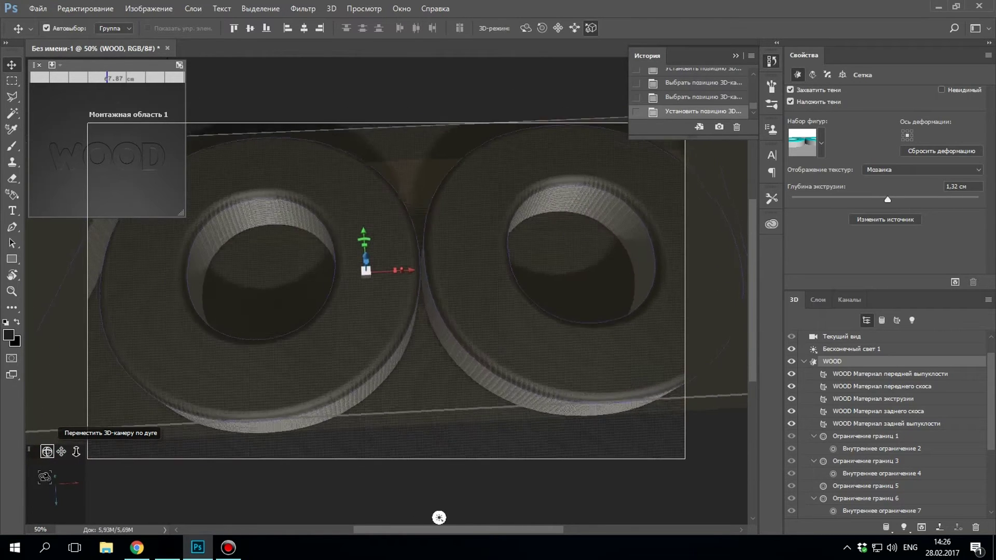
left_click_drag(425, 518, 196, 518)
left_click_drag(76, 468, 85, 417)
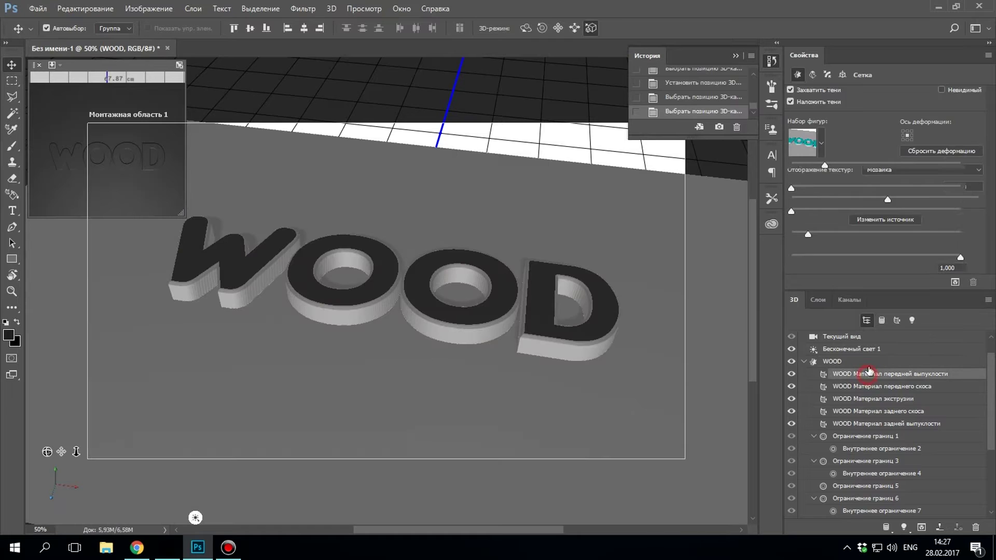
Step: Replace the WOOD front inflation material's diffuse texture with starie_doski_3
left_click(867, 375)
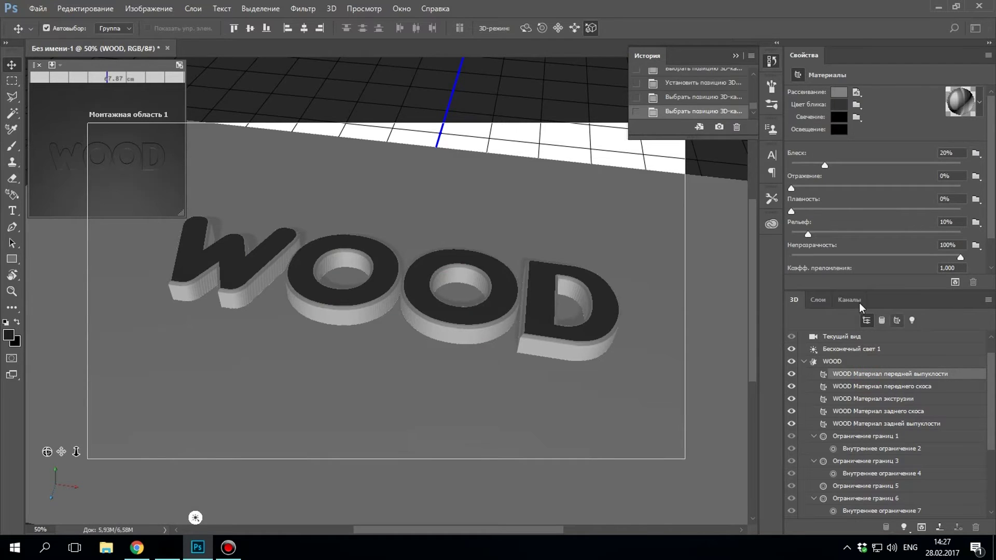
left_click(860, 94)
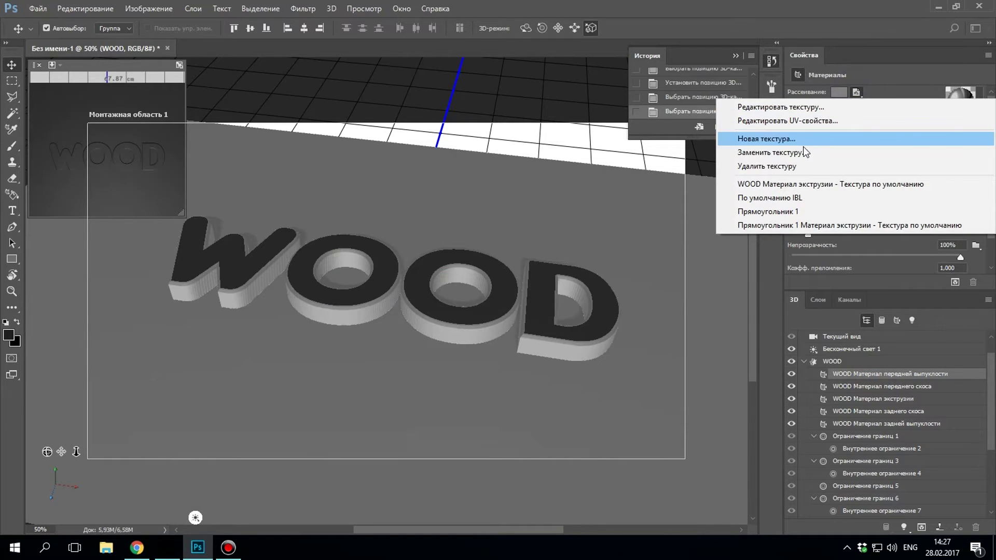
left_click(800, 152)
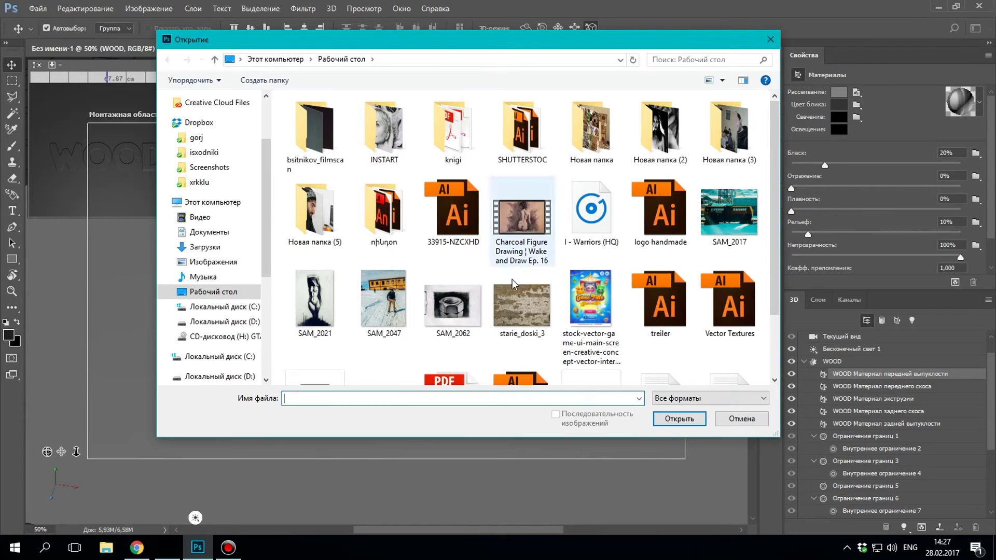
left_click(532, 324)
left_click(676, 421)
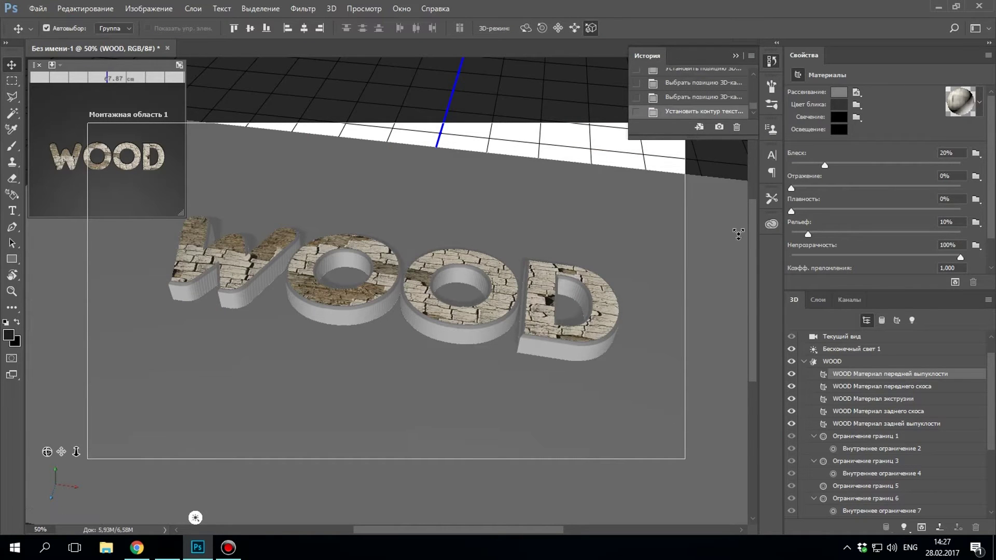
mouse_move(64, 454)
left_mouse_down()
mouse_move(50, 484)
mouse_move(377, 448)
left_mouse_up()
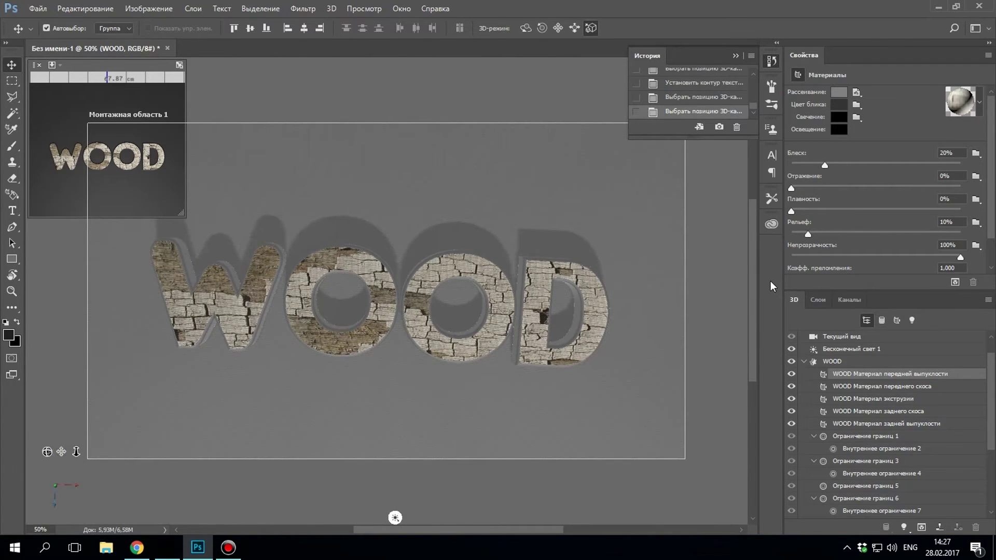
Step: In the diffuse texture's UV properties, set tiling to 0,88 horizontally and 0,56 vertically
left_click(856, 92)
left_click(825, 121)
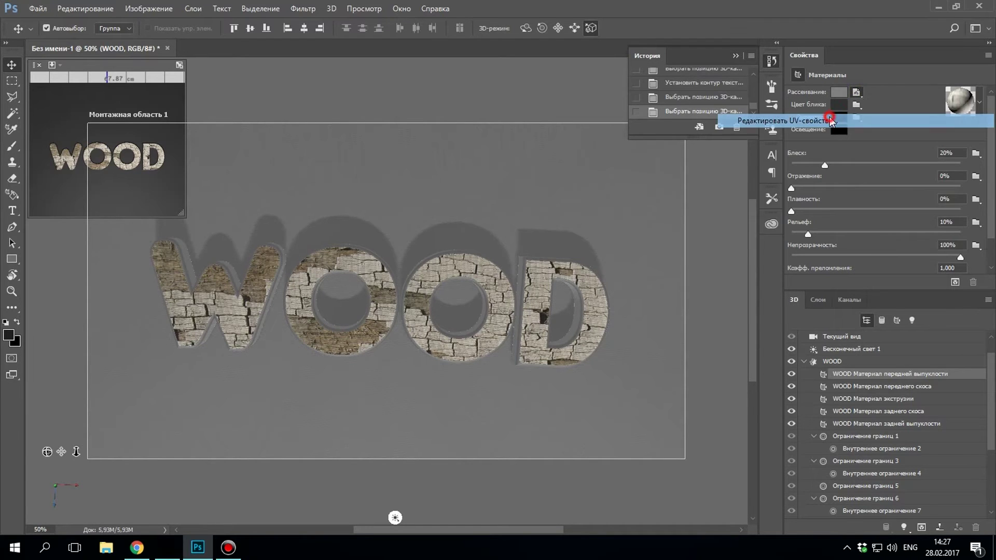
left_click_drag(555, 99, 853, 99)
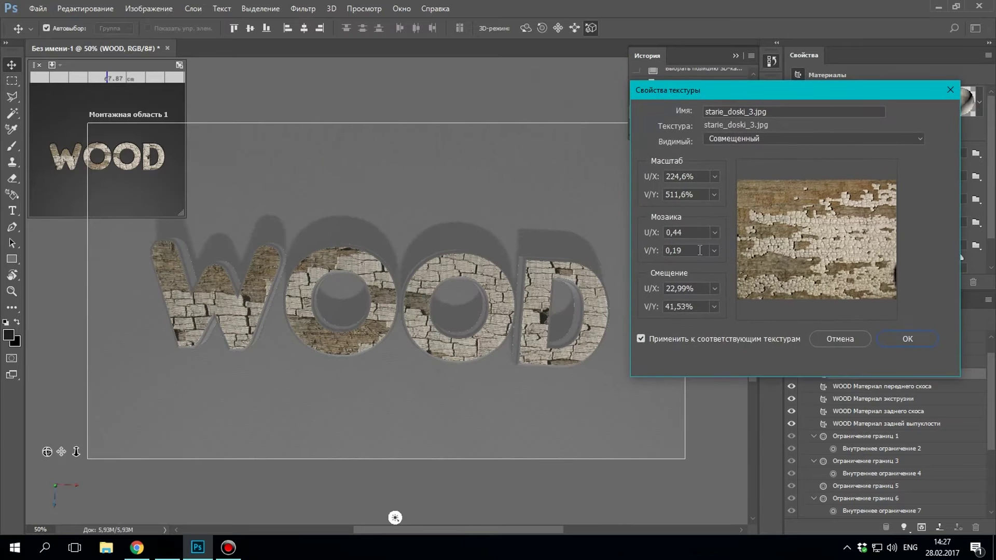
left_click(714, 232)
left_click_drag(714, 248, 718, 250)
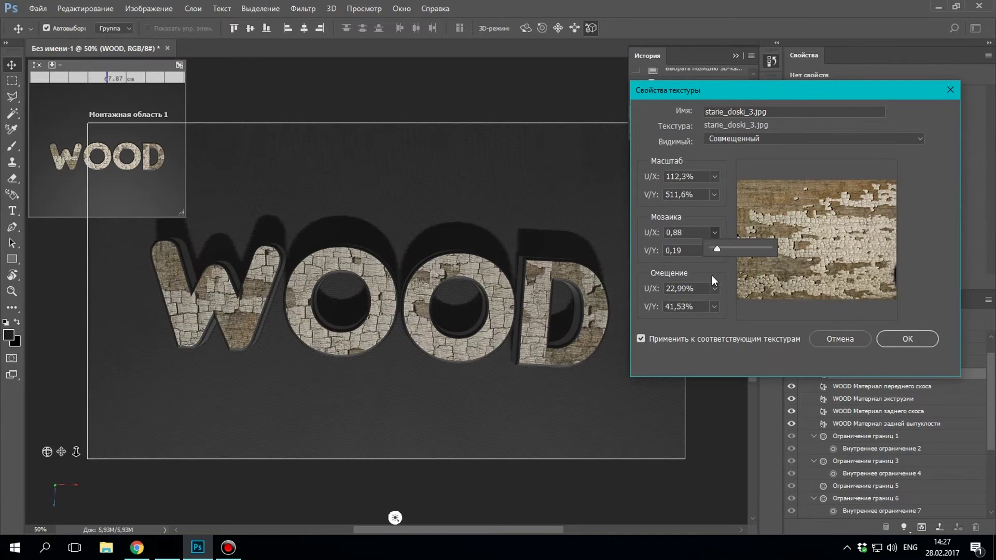
left_click(700, 267)
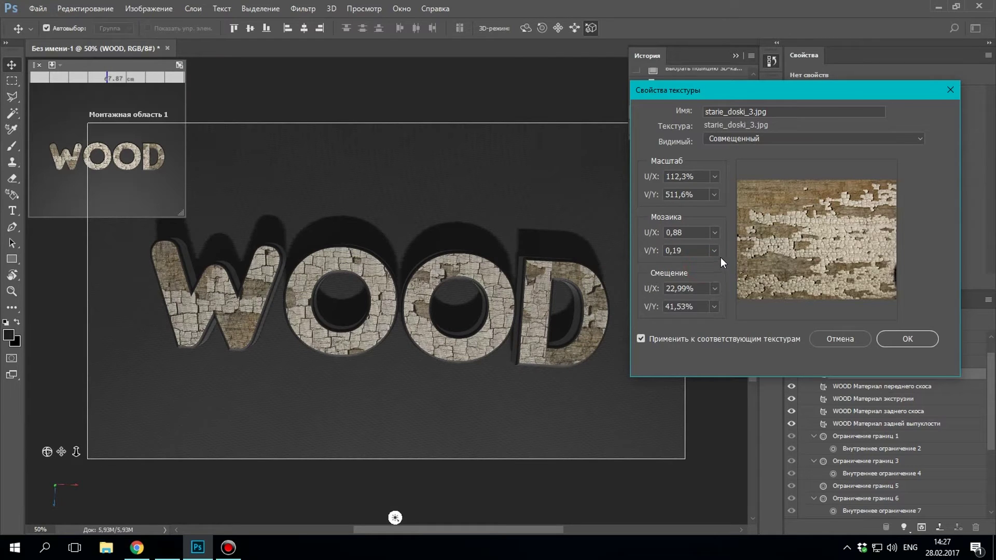
left_click(715, 251)
left_click_drag(716, 268, 718, 270)
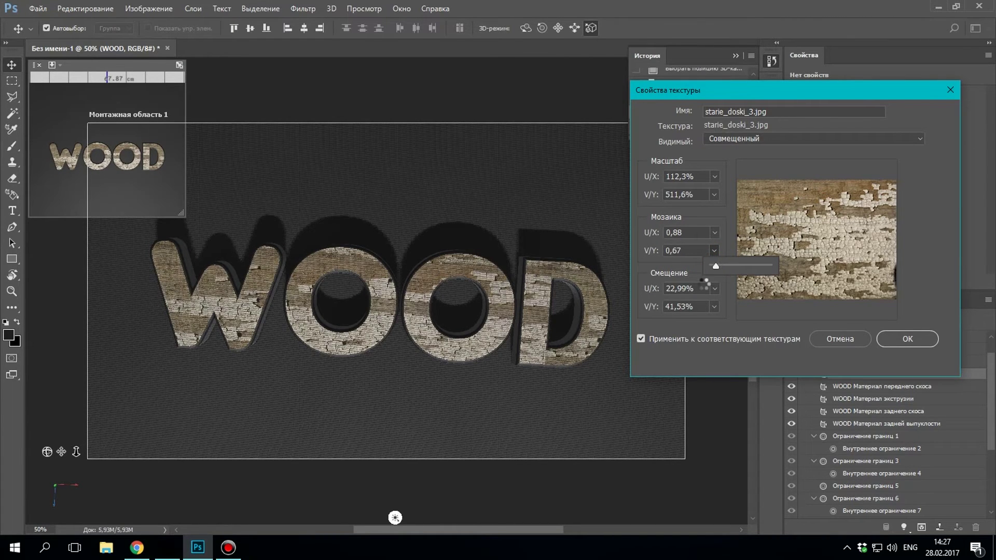
left_click_drag(715, 267, 714, 266)
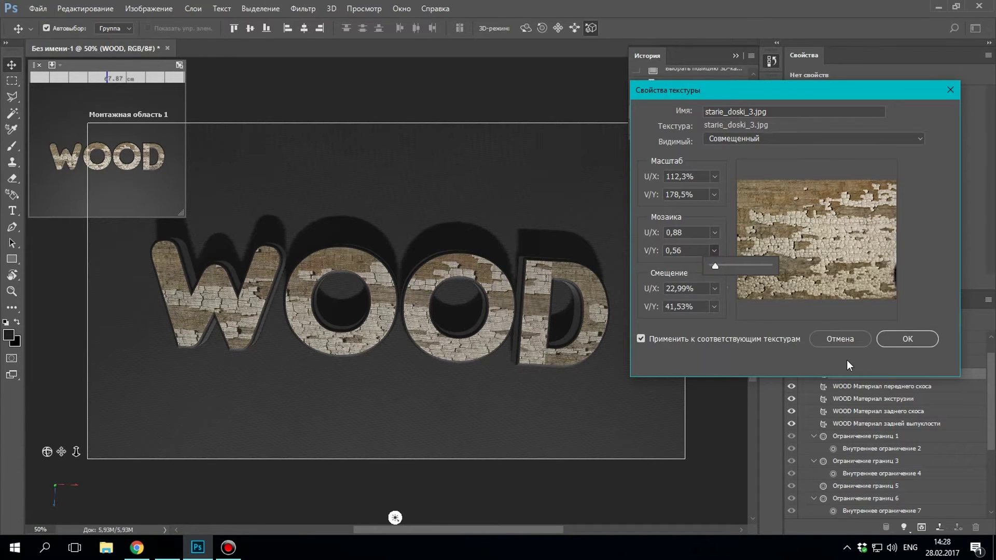
Step: Offset the texture to -1,1% and 16,48% and apply the UV settings
left_click(713, 289)
left_click_drag(716, 305, 709, 323)
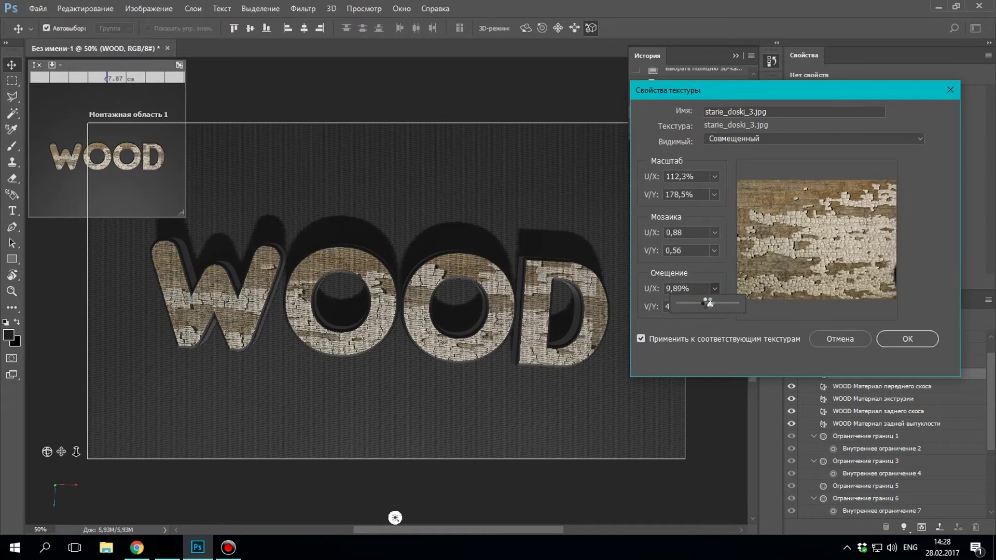
left_click(714, 306)
mouse_move(715, 322)
left_mouse_down()
mouse_move(698, 323)
mouse_move(712, 322)
left_mouse_up()
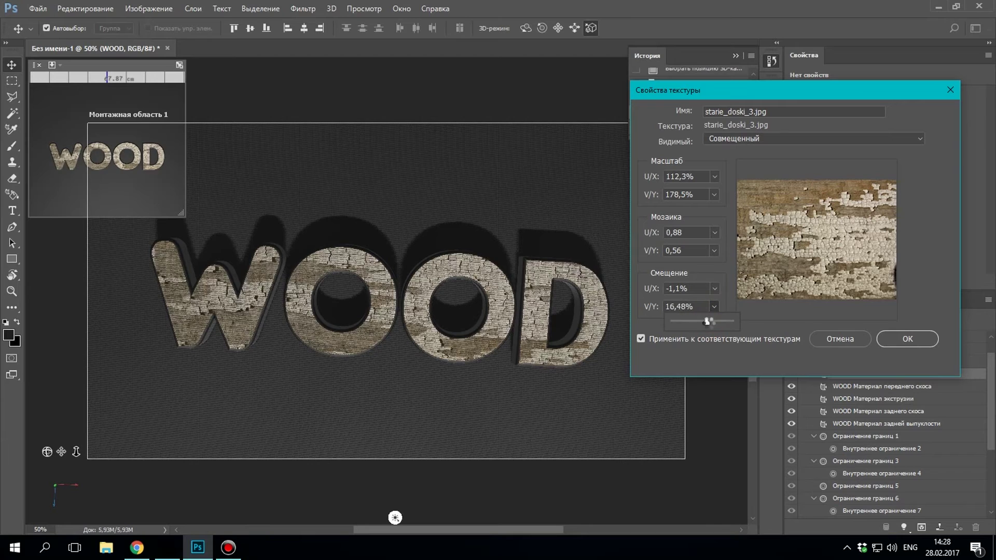
left_click(908, 338)
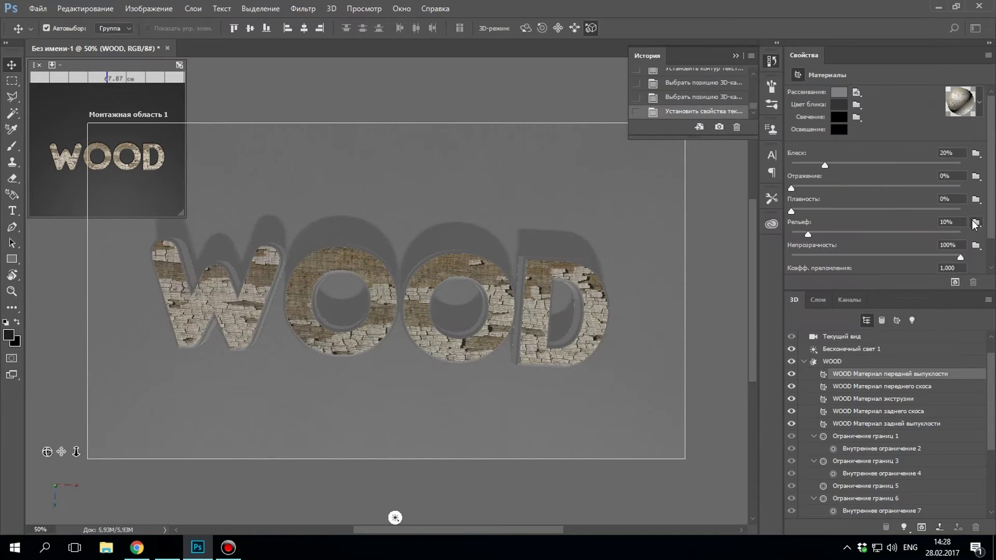
Step: Load starie_doski_3 as the letters' bump texture and set relief to 15%
left_click(976, 222)
left_click(794, 251)
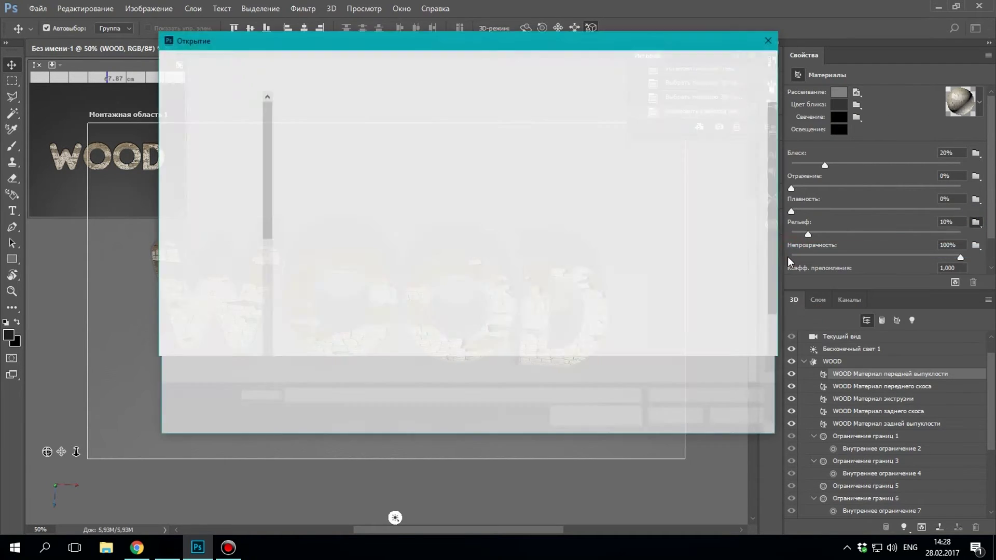
left_click(519, 293)
left_click(679, 419)
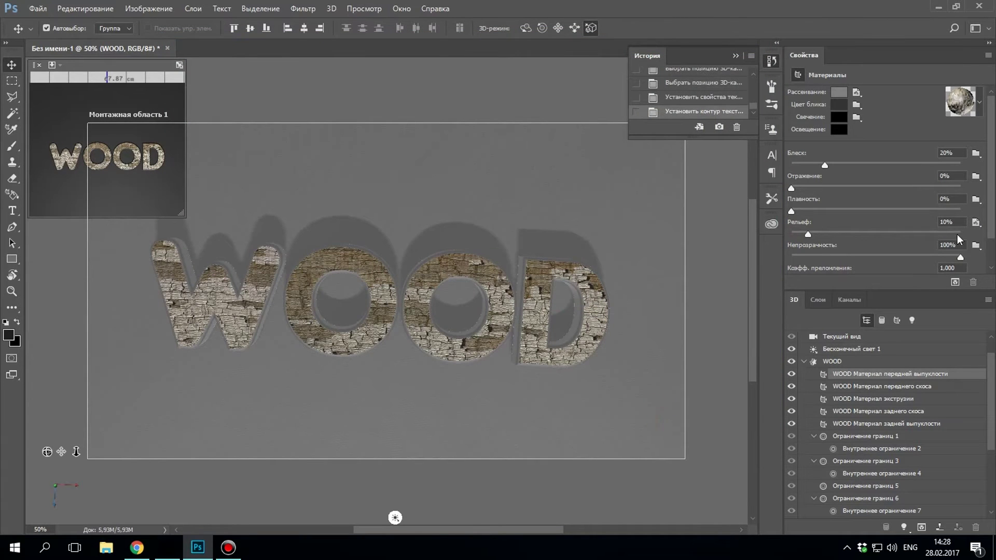
type("15")
key("Return")
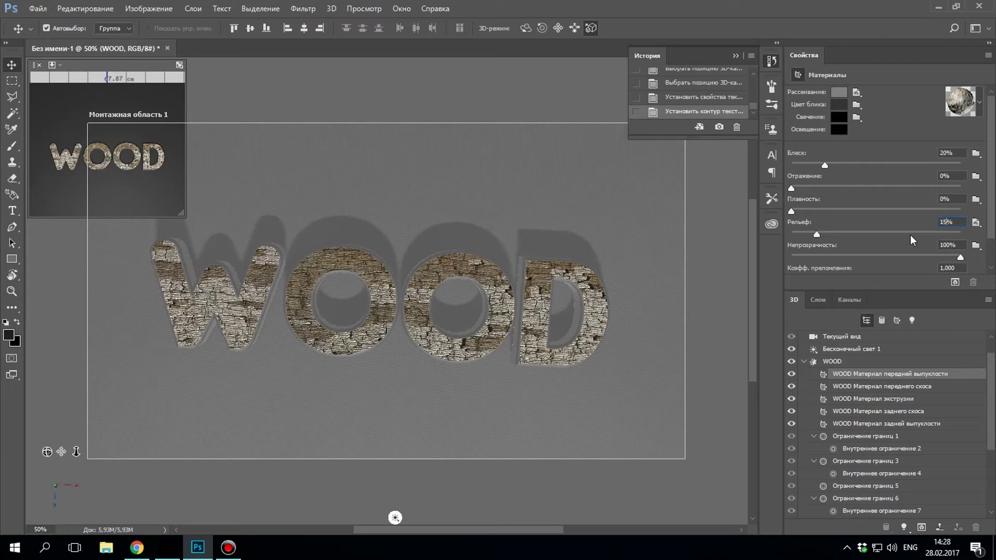
left_click(855, 92)
left_click(856, 92)
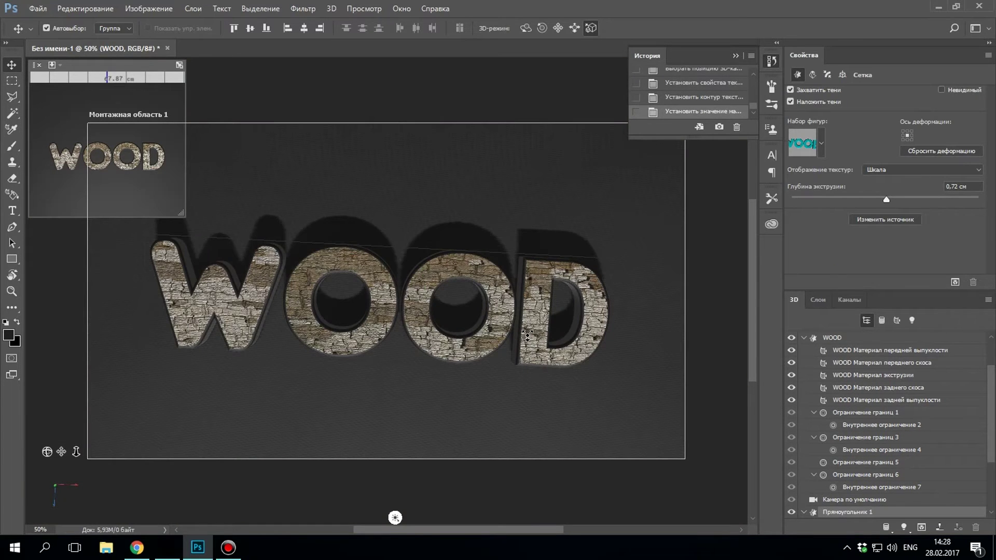
Step: Shift the WOOD front-face texture's offset to -25,27% / 34,06% in UV properties
left_click(522, 335)
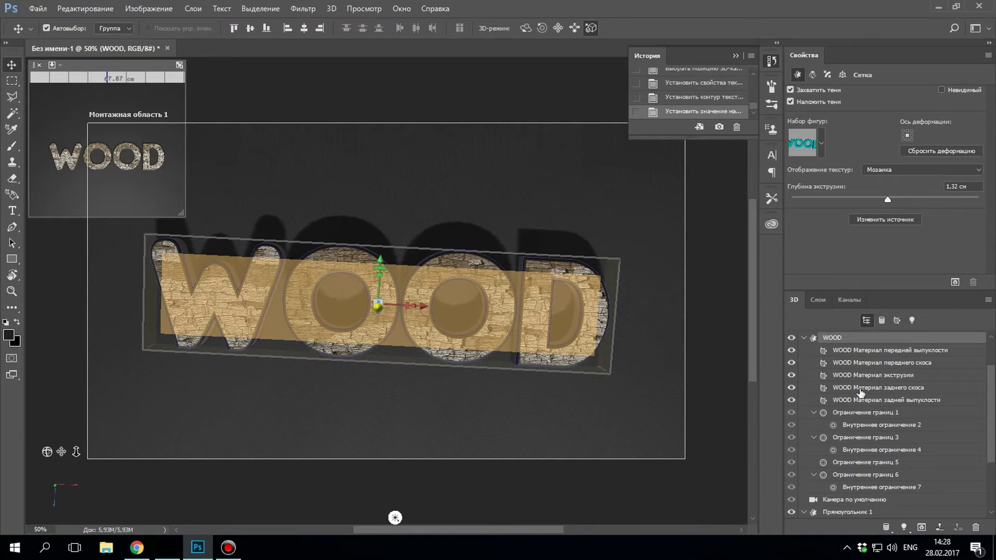
left_click(863, 355)
left_click(856, 92)
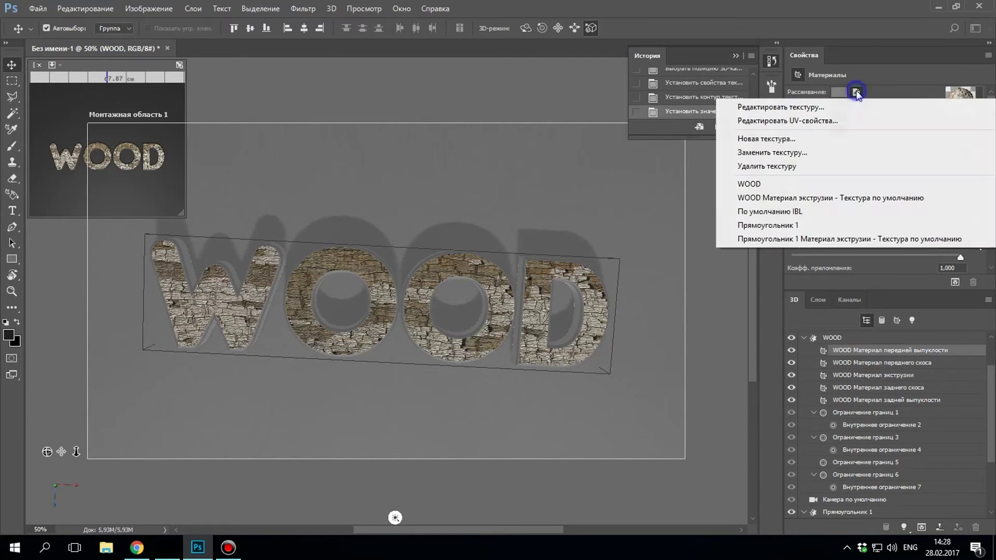
left_click(835, 119)
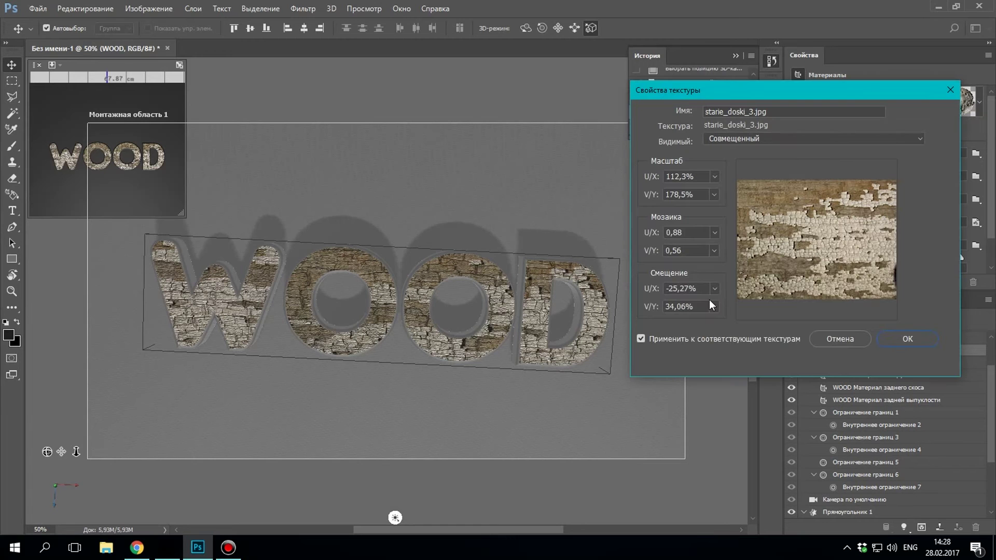
left_click(715, 288)
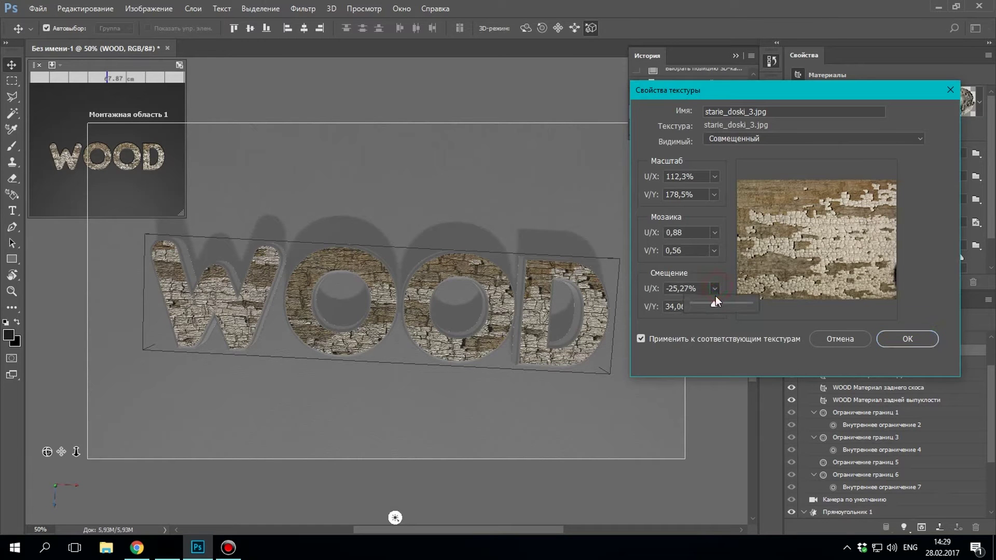
left_click(895, 341)
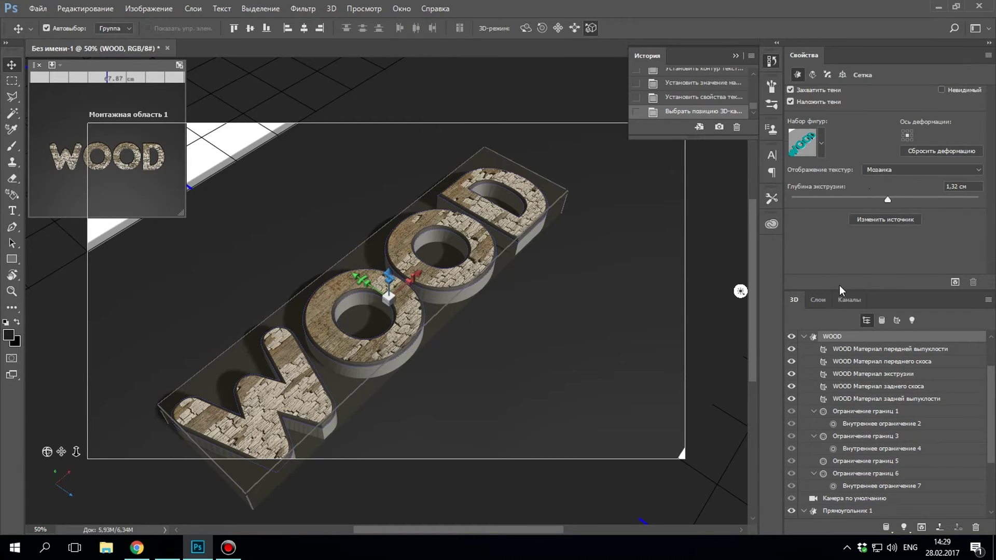
left_click(863, 351)
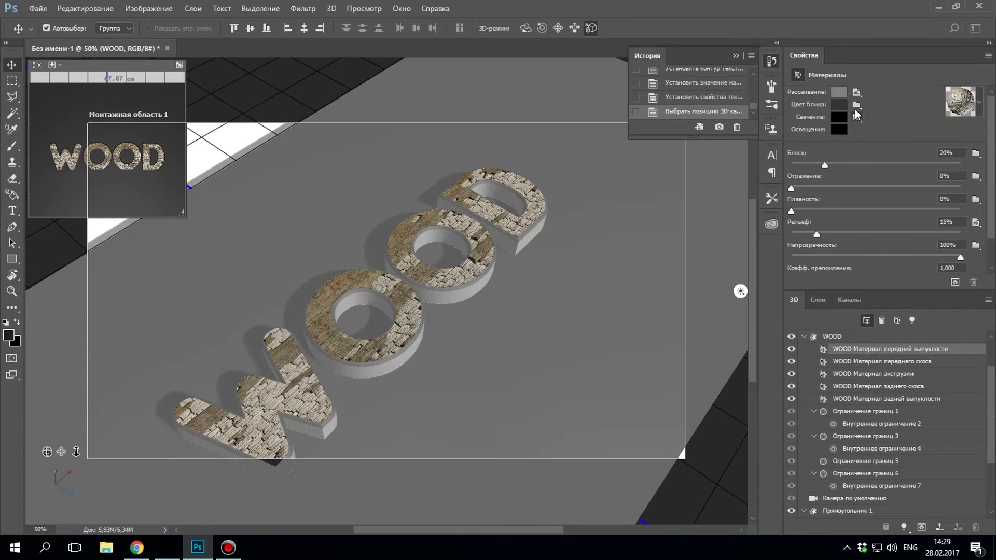
Step: Reduce the front-face texture's vertical tiling from 0,56 to 0,34, stretching the pattern taller
left_click(857, 92)
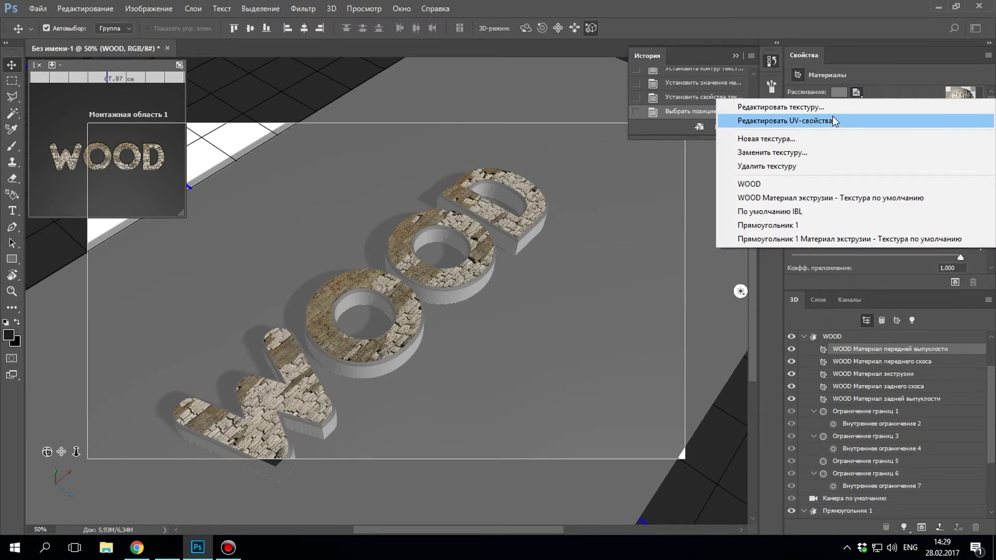
left_click(832, 120)
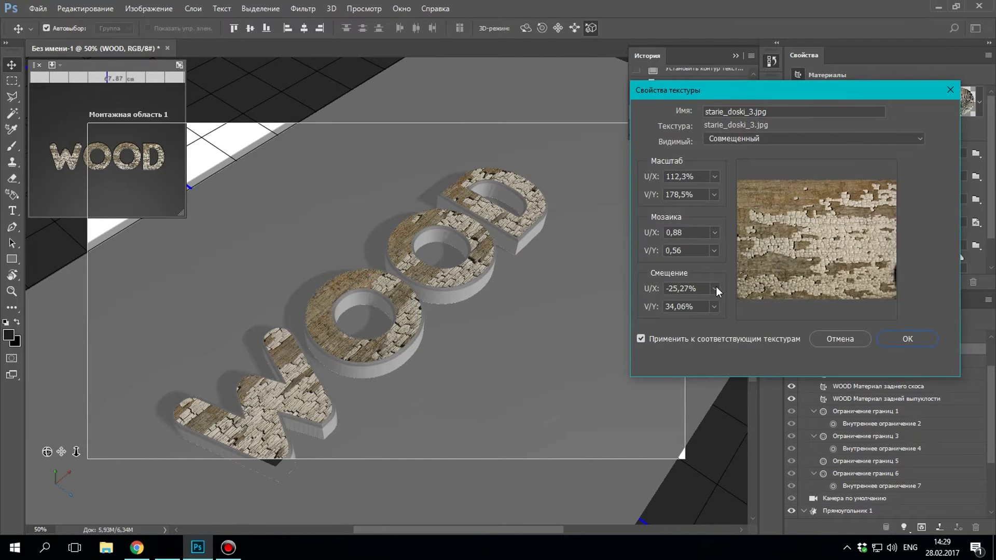
left_click(715, 251)
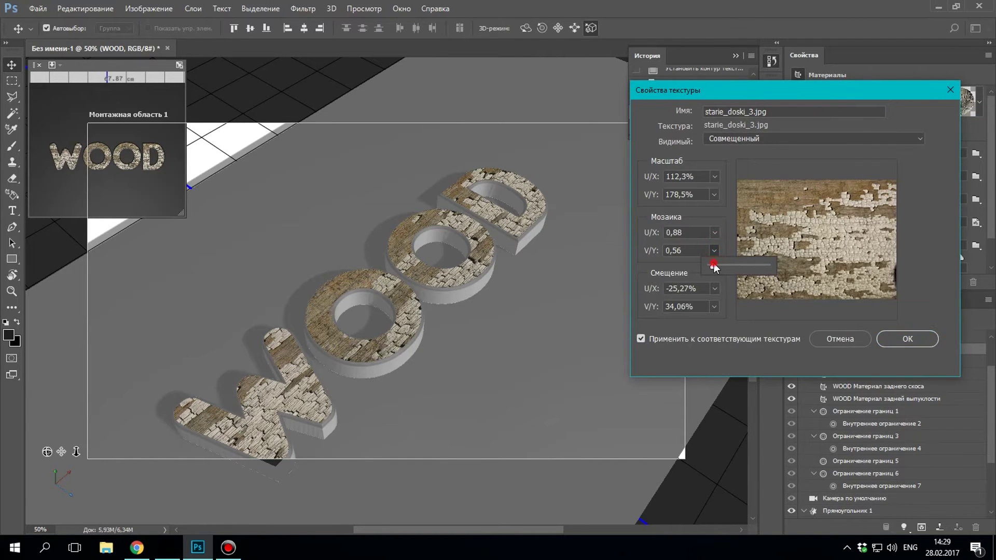
left_click_drag(714, 265, 712, 264)
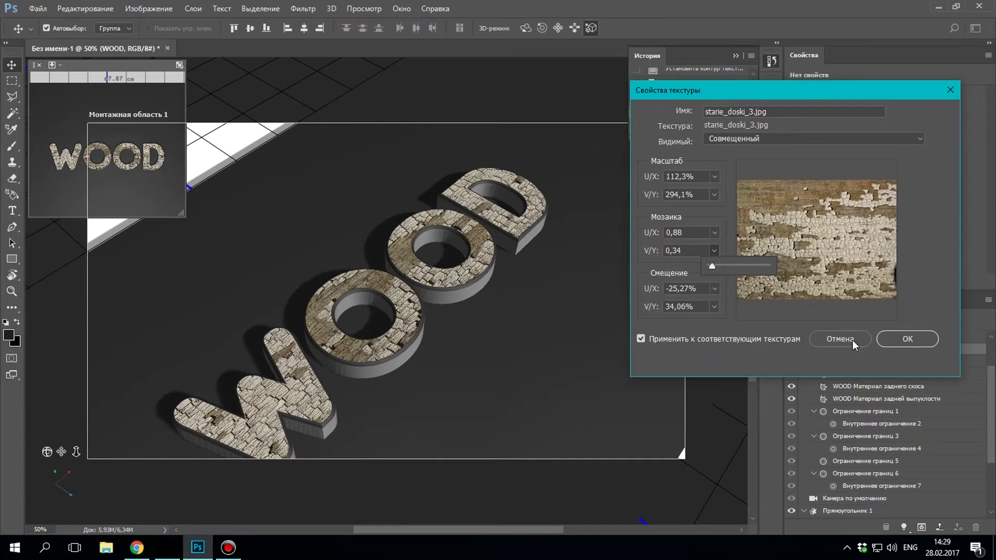
left_click(900, 339)
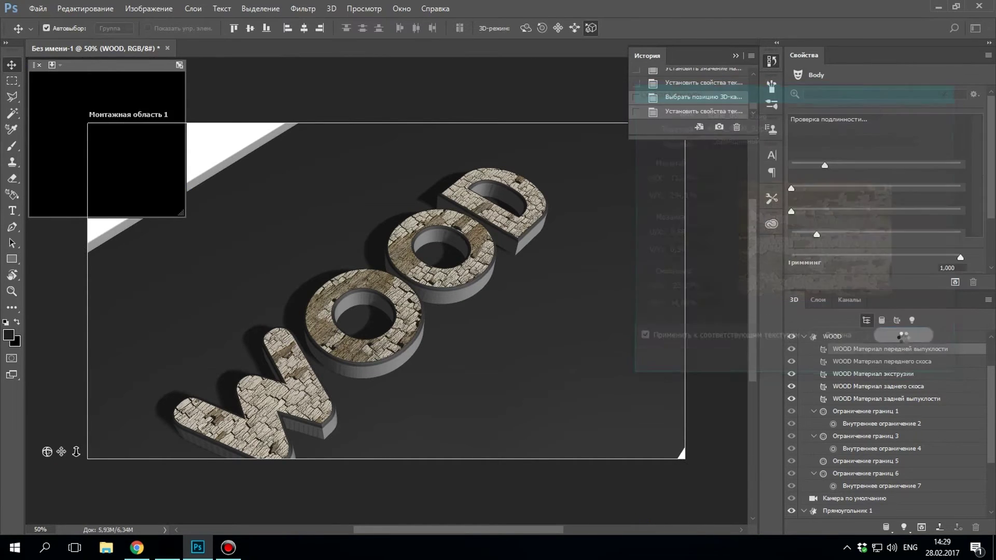
left_click(877, 363)
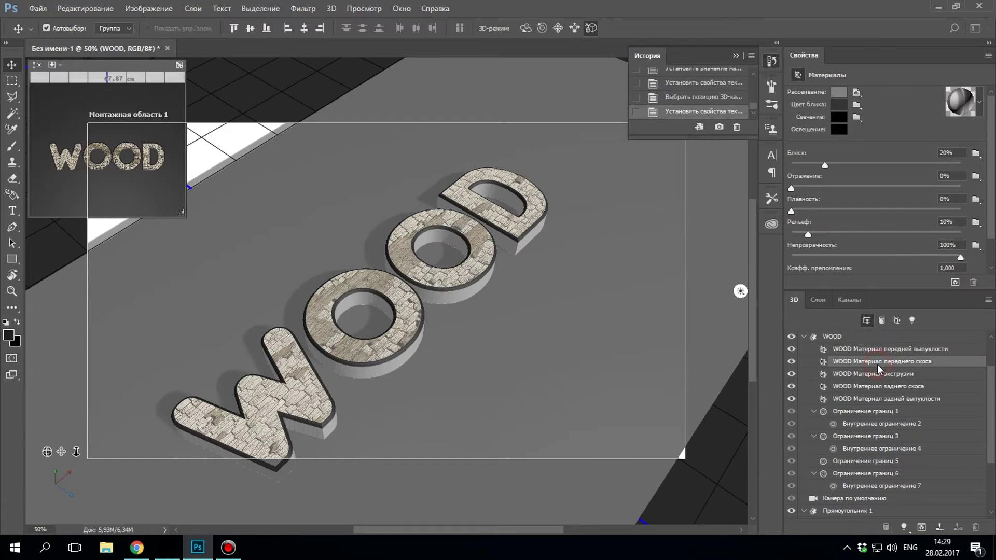
left_click(857, 92)
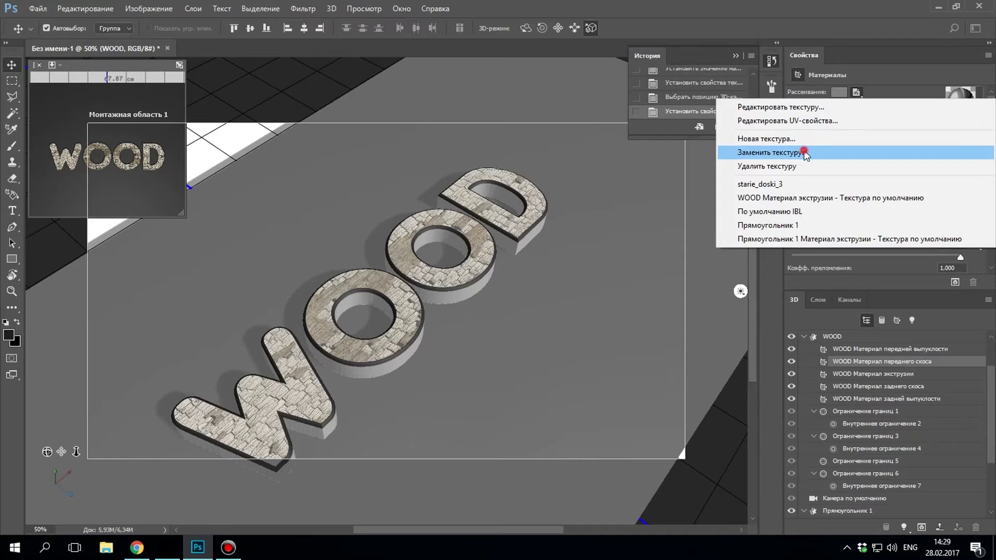
Step: Replace the front bevel's diffuse texture with starie_doski_3
left_click(807, 151)
left_click(540, 300)
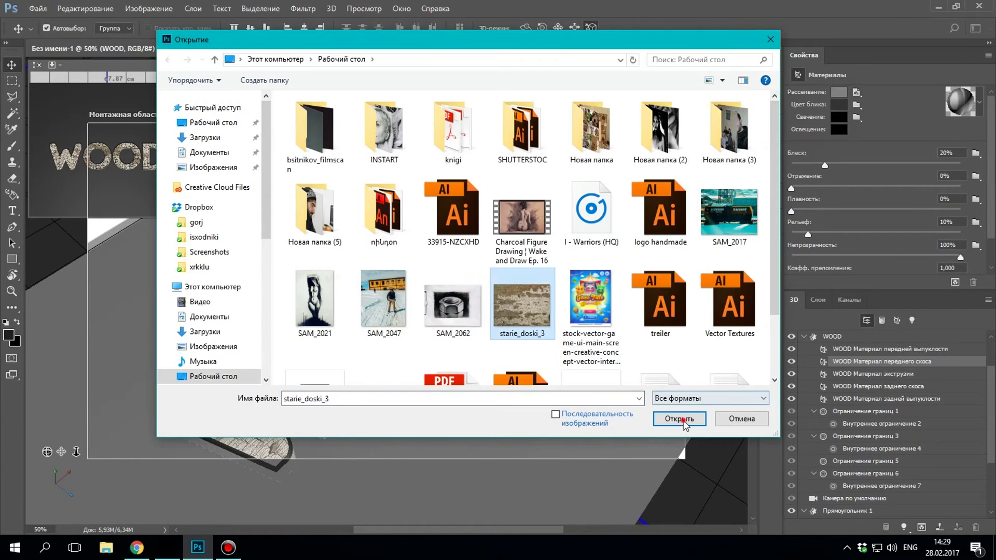
left_click(683, 420)
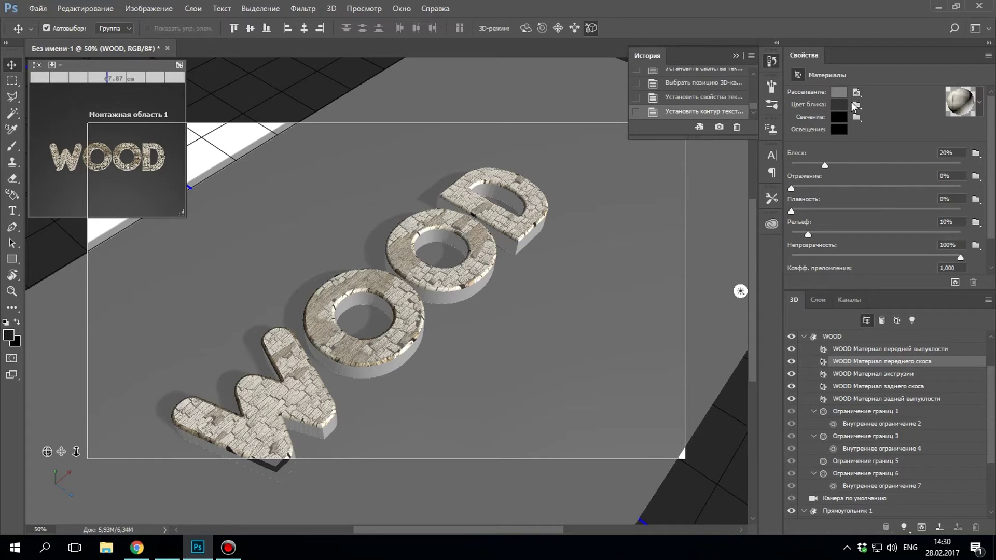
Step: Load starie_doski_3 as the bevel's bump map with 15% relief
left_click(976, 223)
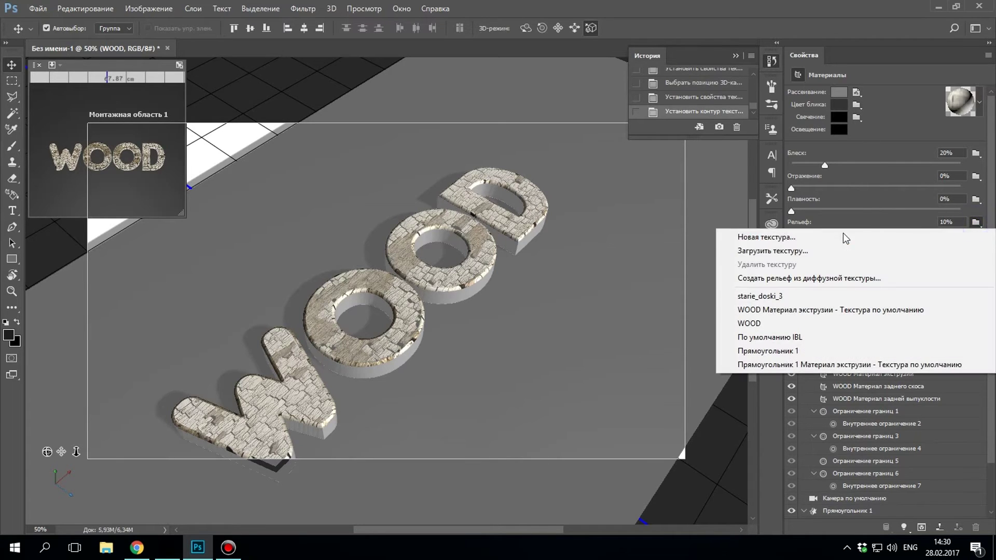
left_click(787, 251)
left_click(521, 306)
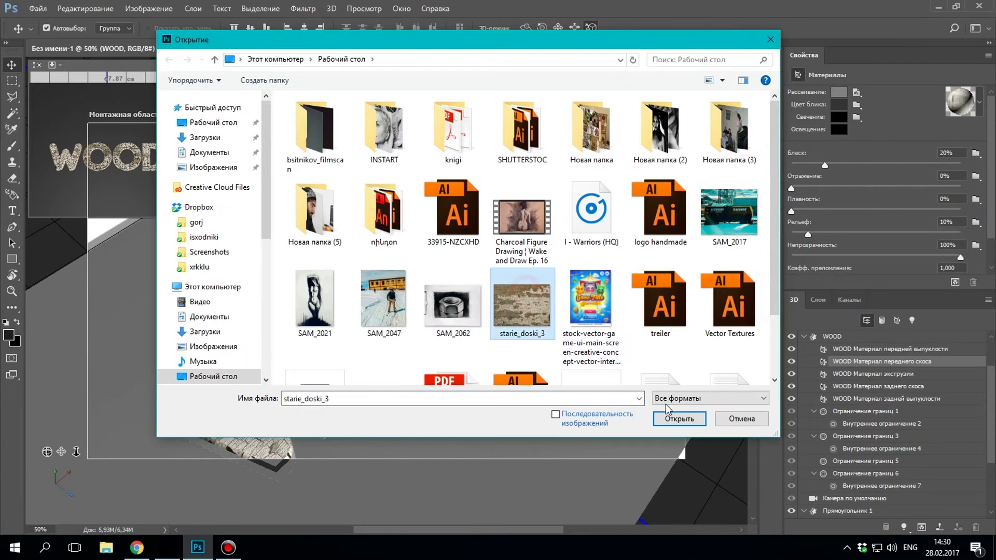
left_click(677, 420)
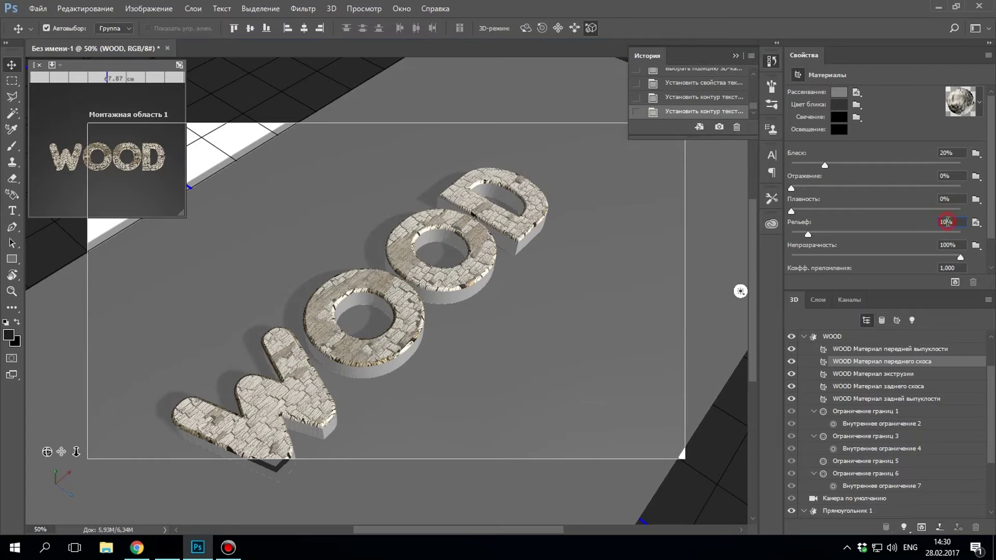
type("15")
key("Return")
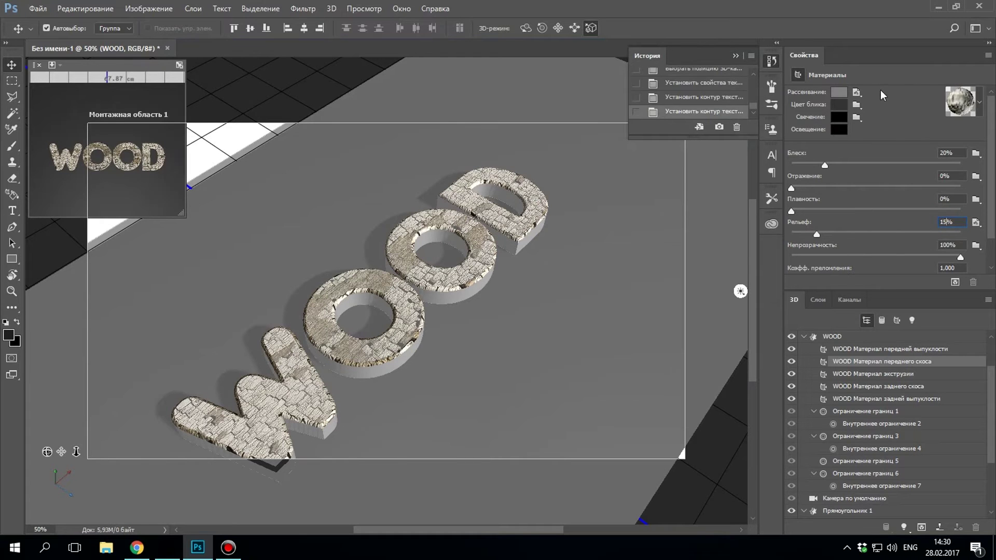
left_click(860, 90)
left_click_drag(859, 375, 861, 363)
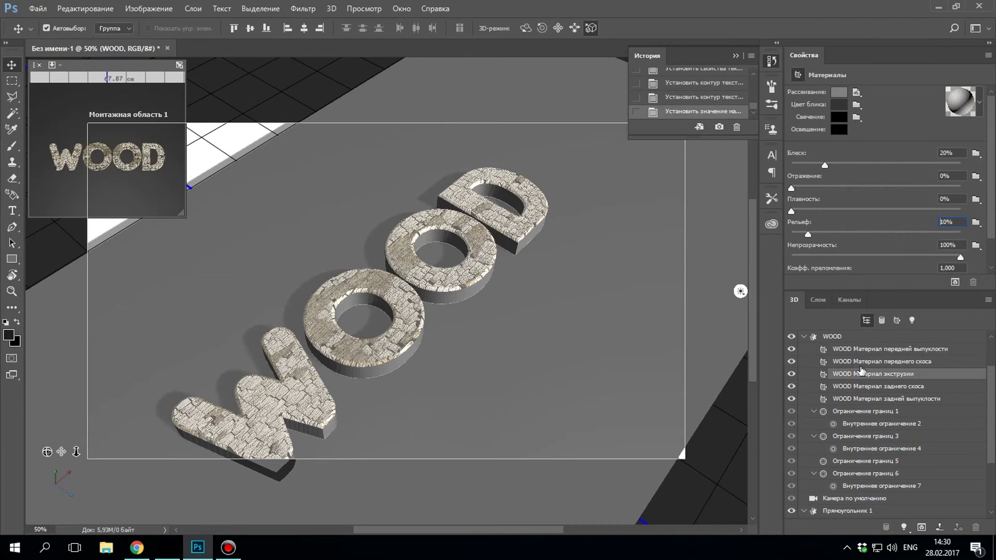
left_click(857, 92)
Step: Set the bevel texture tiling to 0,56 both ways with a -14,29% horizontal offset
left_click(852, 121)
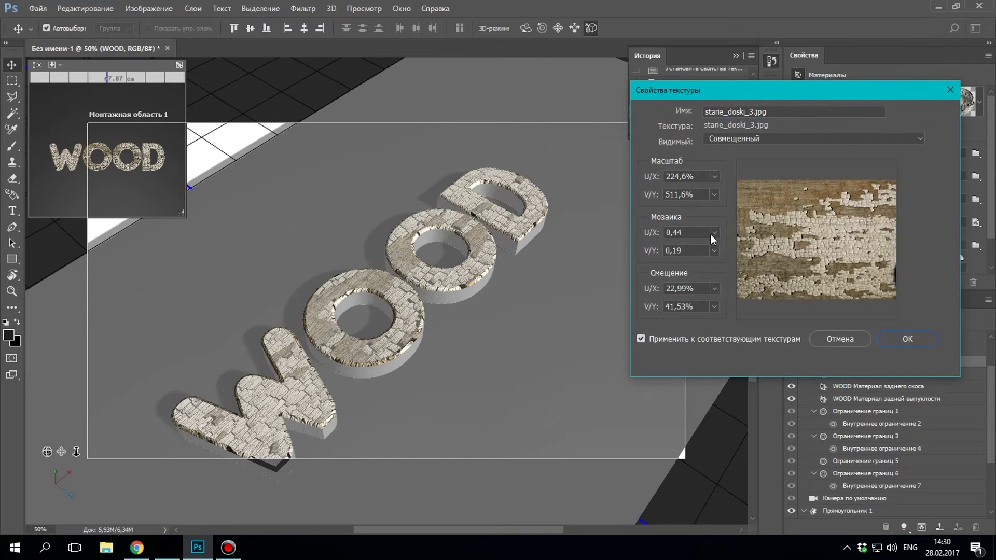
left_click(714, 233)
left_click_drag(716, 247, 714, 248)
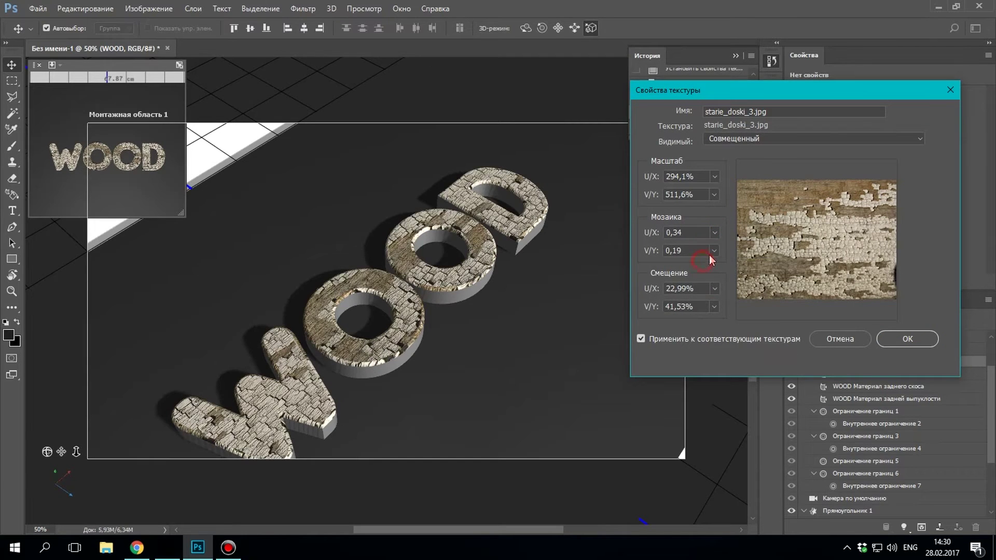
left_click(714, 251)
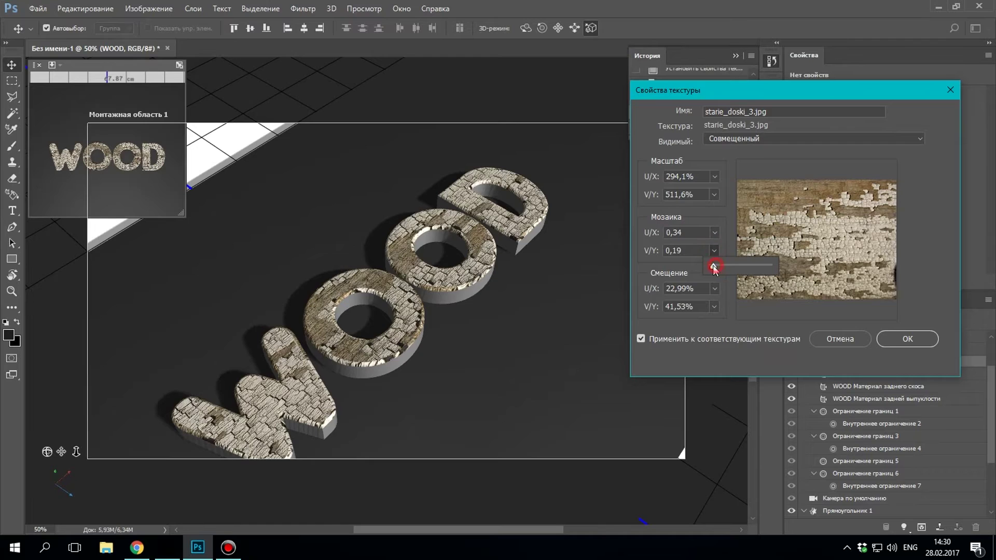
left_click_drag(714, 267, 715, 267)
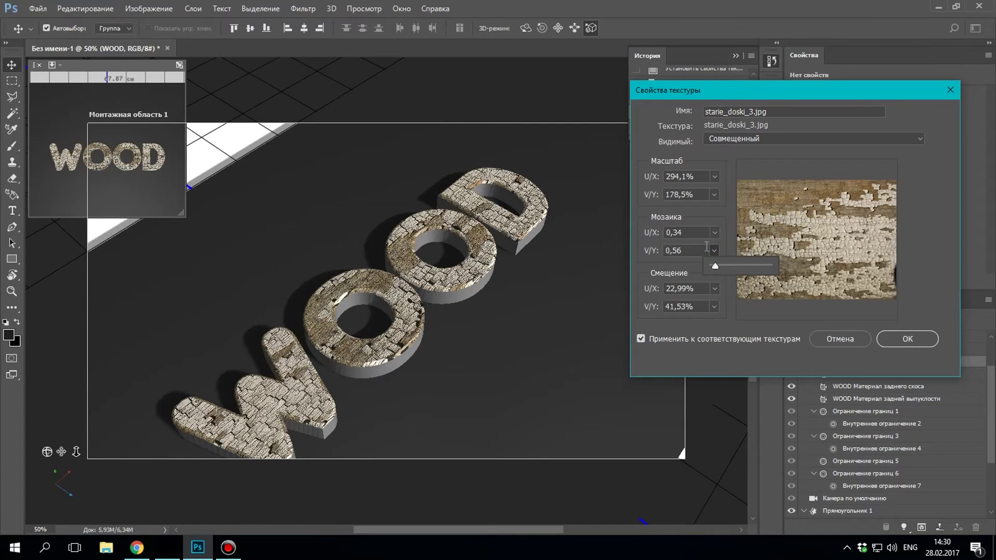
left_click(715, 233)
left_click_drag(713, 246, 715, 247)
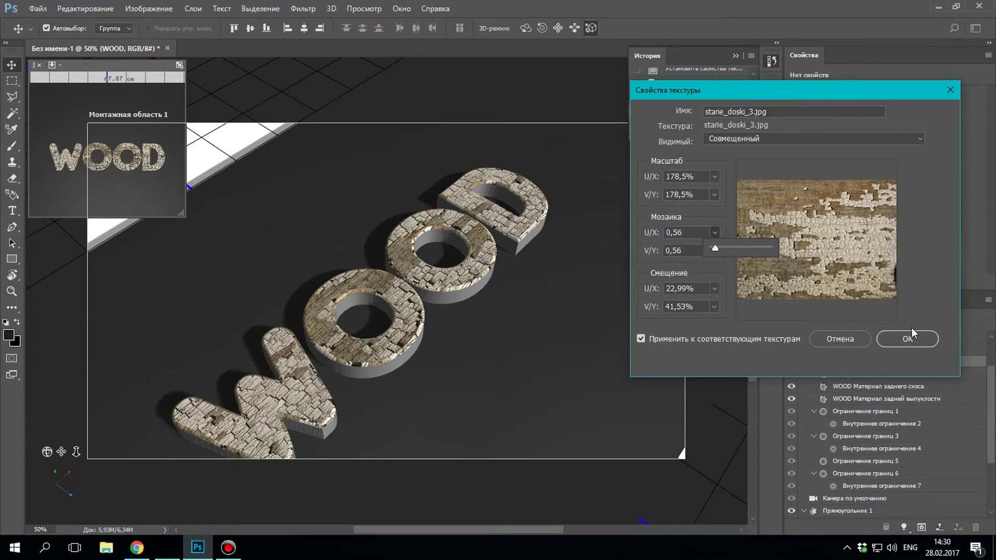
left_click(714, 289)
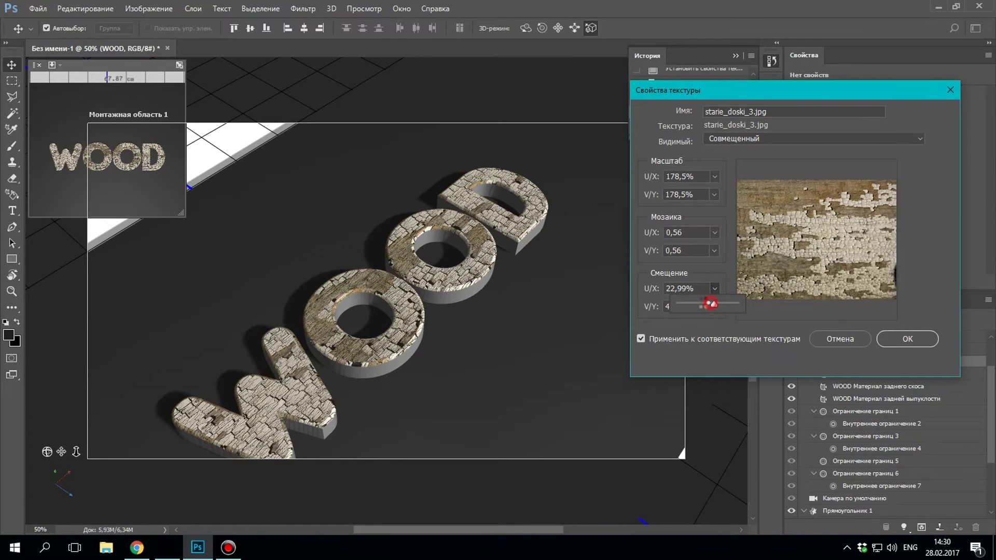
left_click_drag(709, 305, 704, 305)
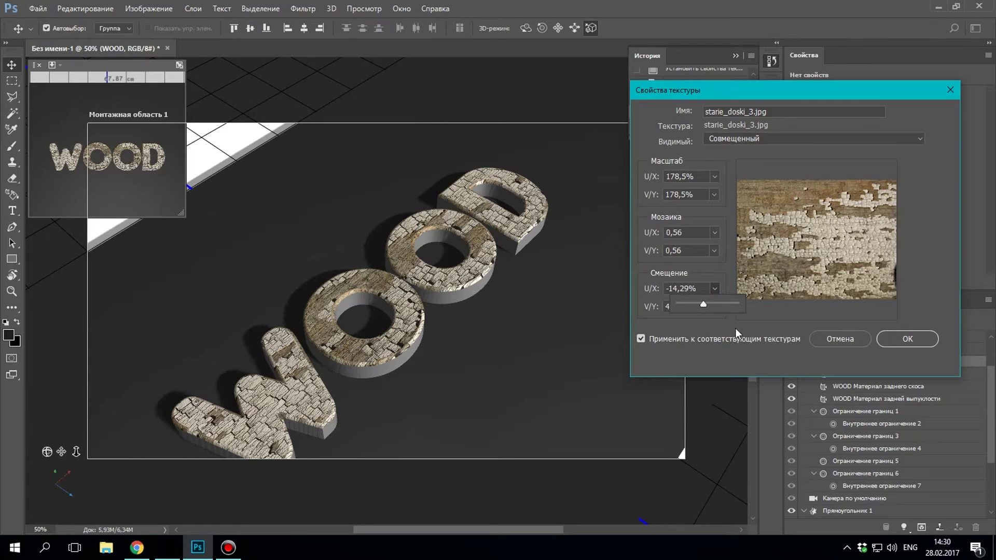
left_click(900, 340)
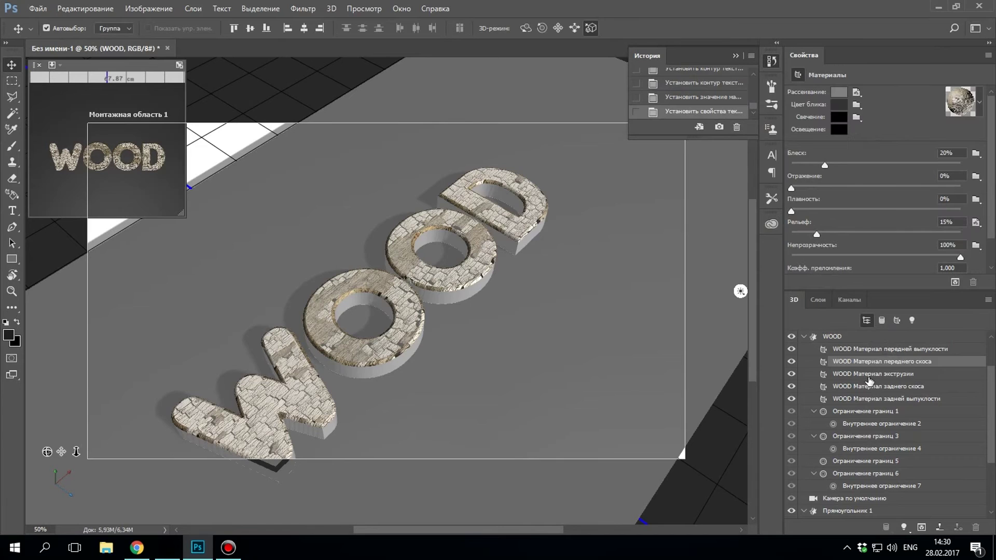
Step: Select the WOOD extrusion material and make sure it is visible
left_click(871, 375)
left_click(792, 374)
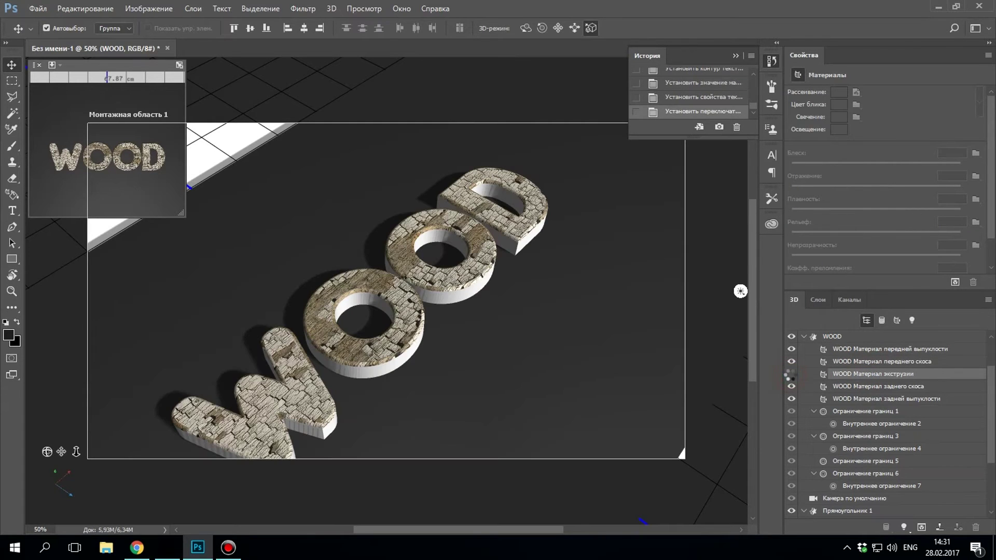
left_click(791, 375)
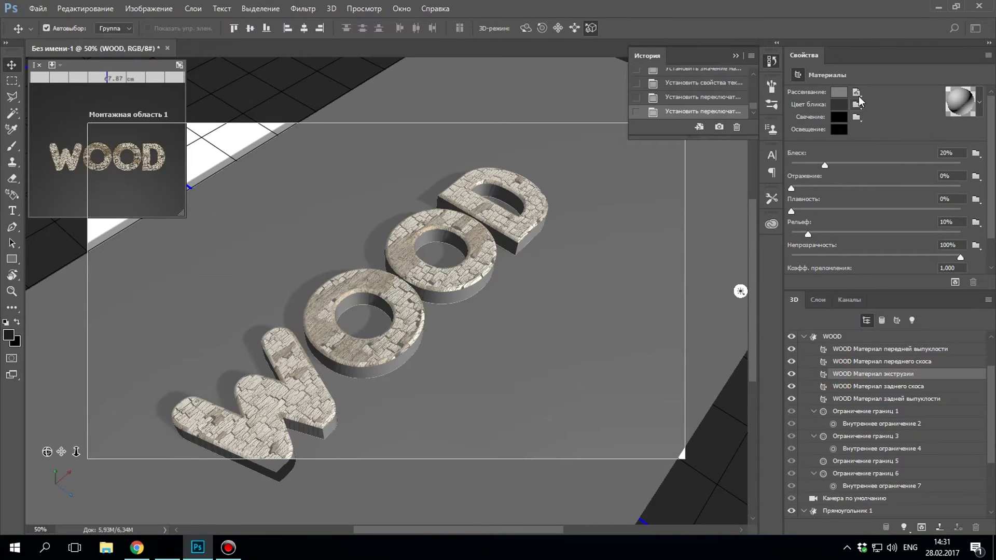
Step: Apply starie_doski_3 as the letter sides' diffuse texture, tiled 4,61 × 1,65
left_click(858, 95)
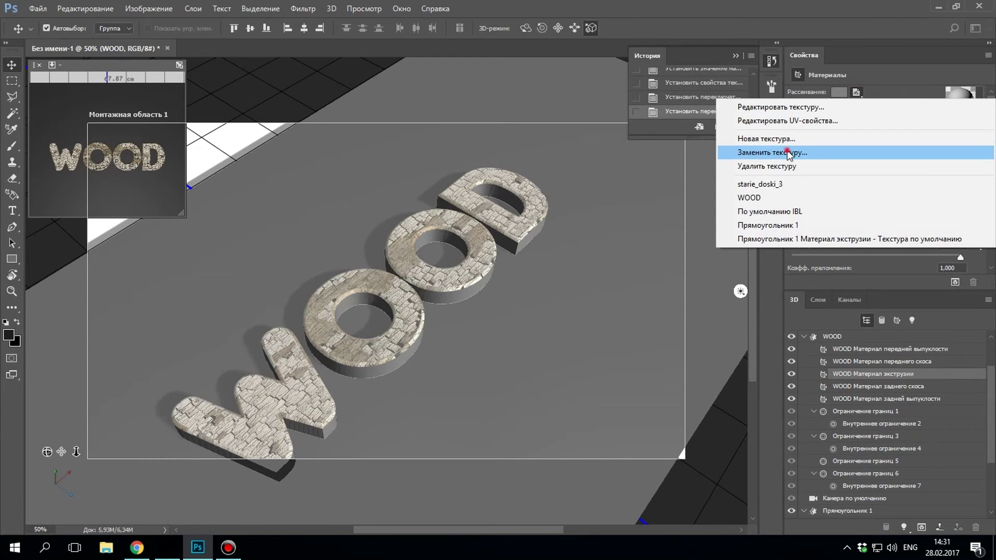
left_click(789, 153)
left_click(519, 304)
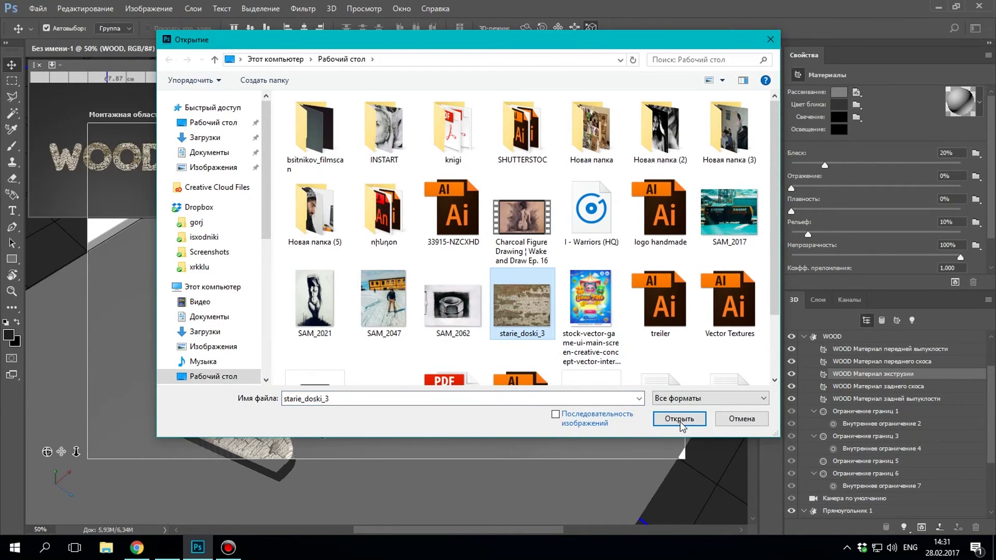
left_click(680, 420)
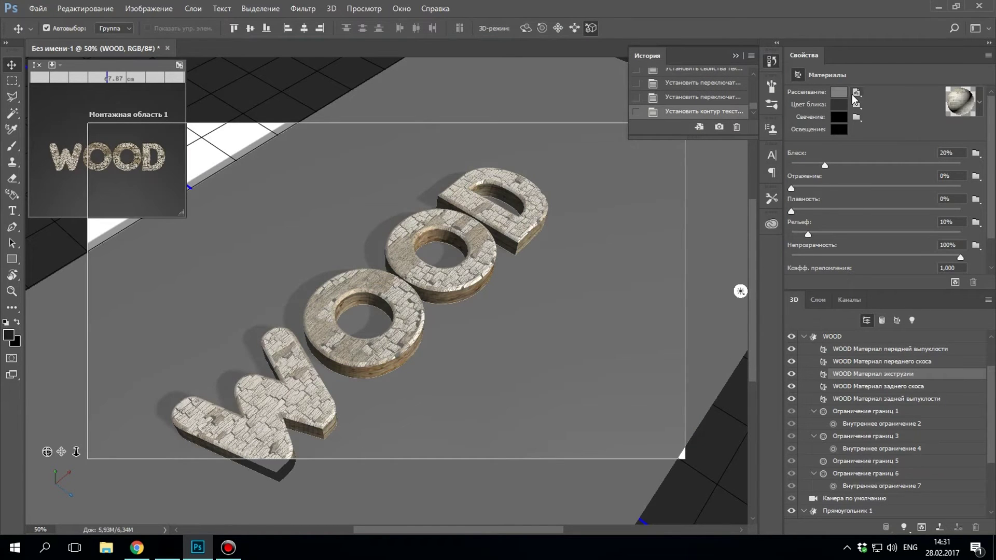
left_click(855, 99)
left_click(908, 340)
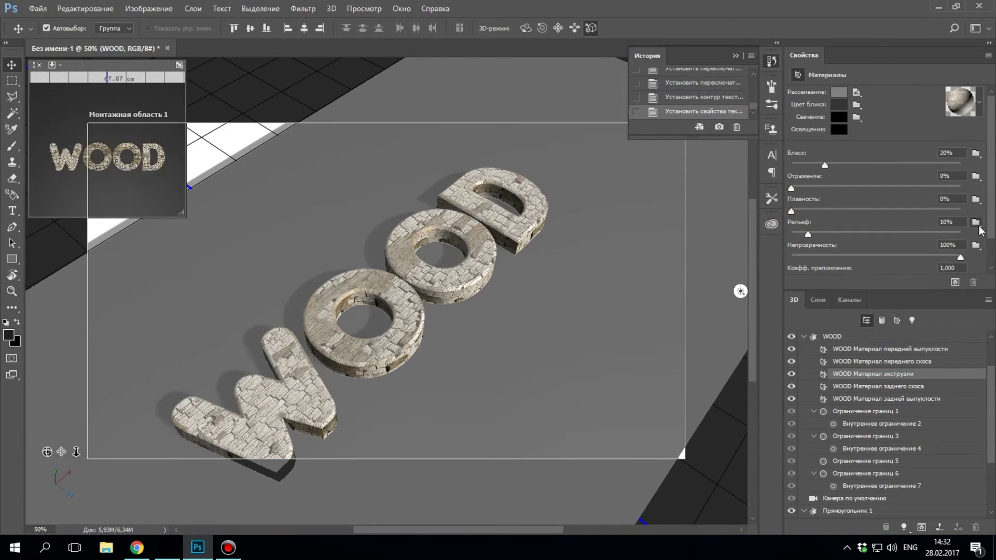
Step: Load a bump texture image onto the extrusion material at 15% relief
left_click(977, 224)
left_click(796, 250)
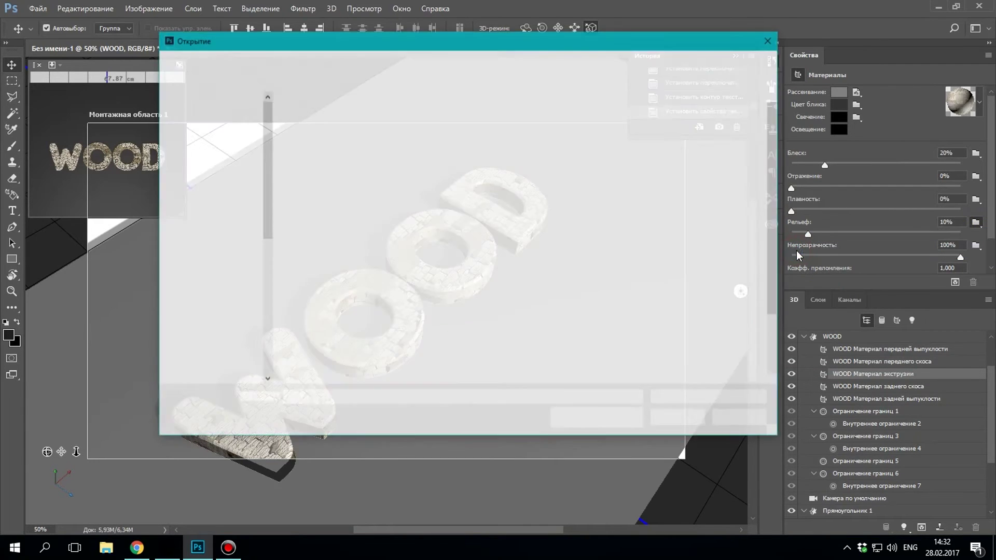
left_click(521, 306)
left_click(673, 418)
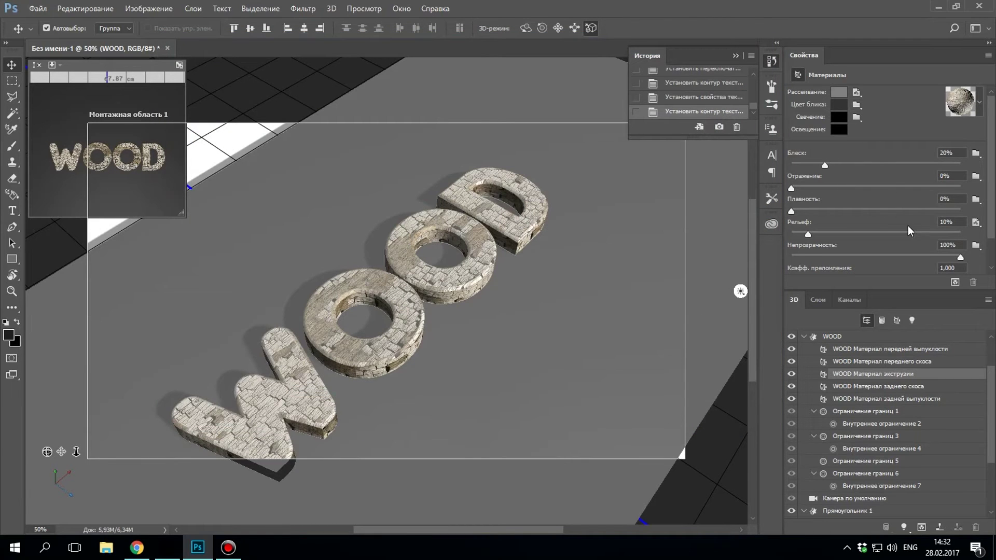
type("15")
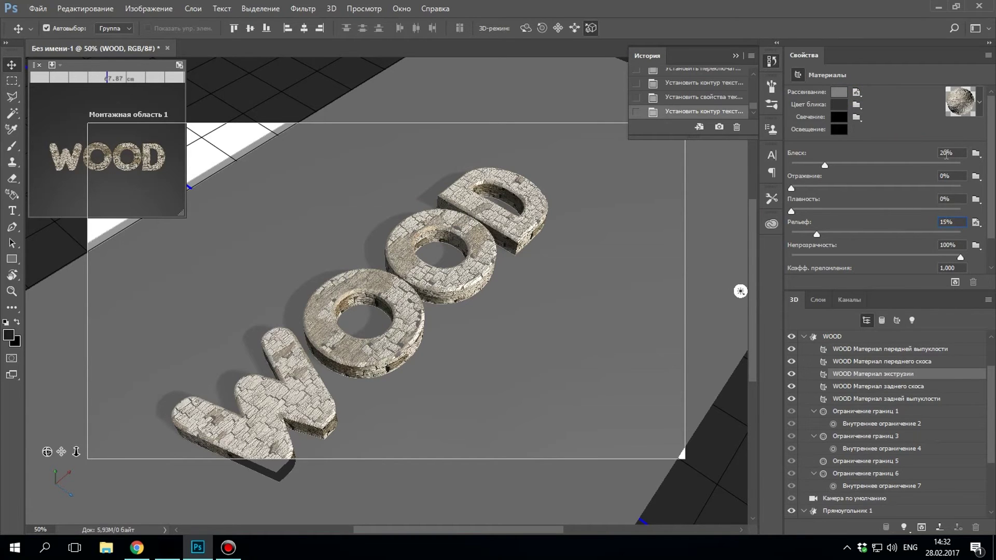
left_click(886, 130)
Step: Nudge the extrusion texture's horizontal offset to -1,1% in UV properties
left_click(856, 93)
left_click(838, 120)
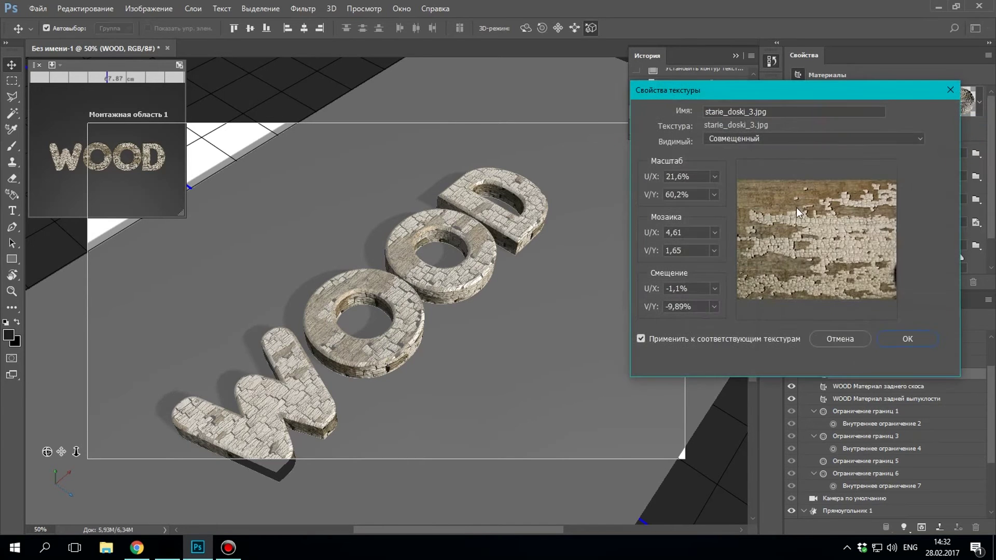
left_click(719, 294)
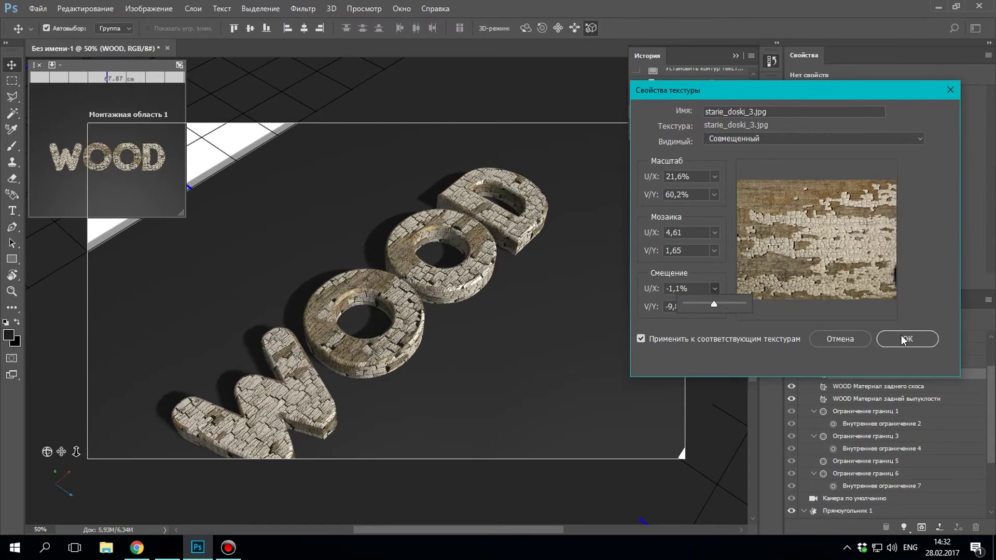
left_click(914, 343)
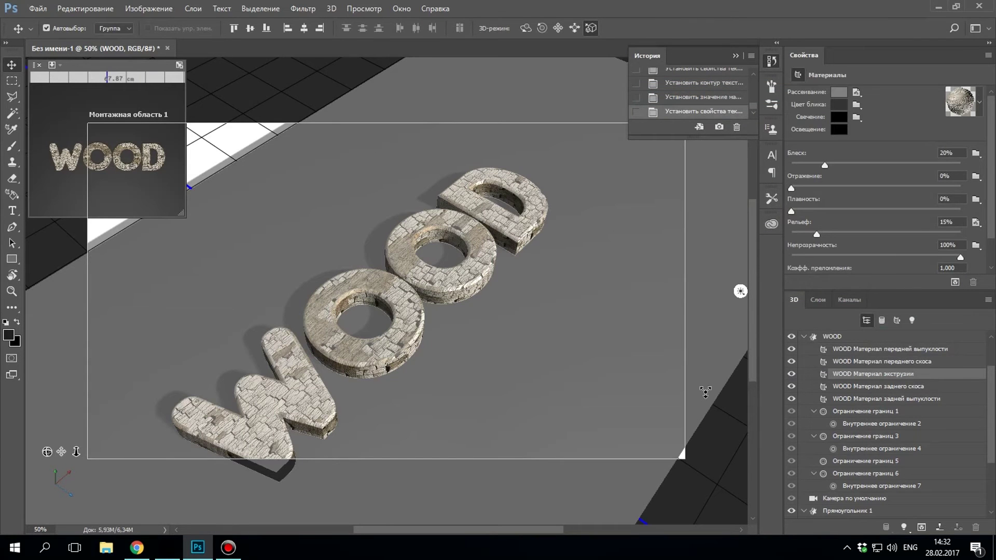
Step: Replace the Прямоугольник 1 board's front diffuse texture with wood_texture3847
left_click(853, 511)
scroll(934, 467, "down", 2)
scroll(924, 451, "down", 1)
left_click(918, 440)
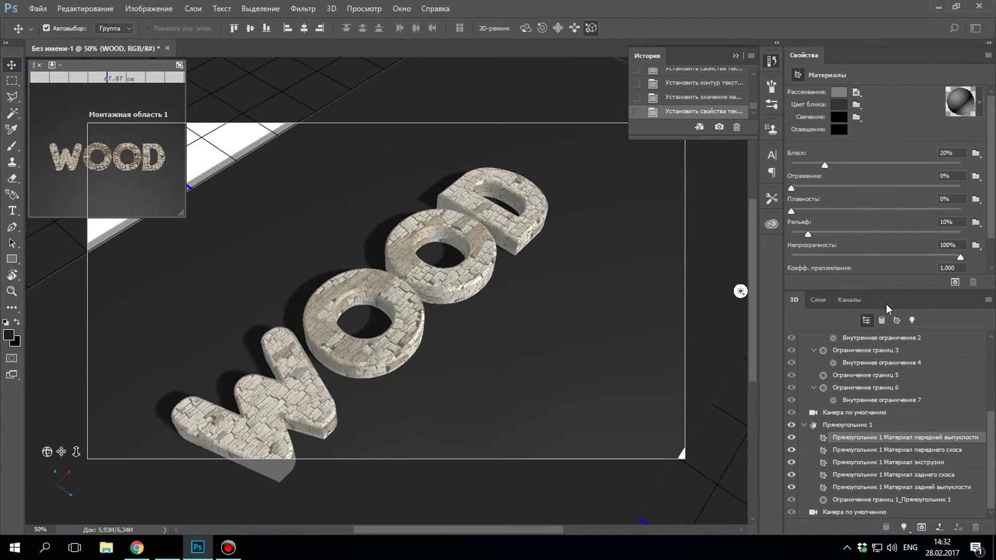
left_click(856, 94)
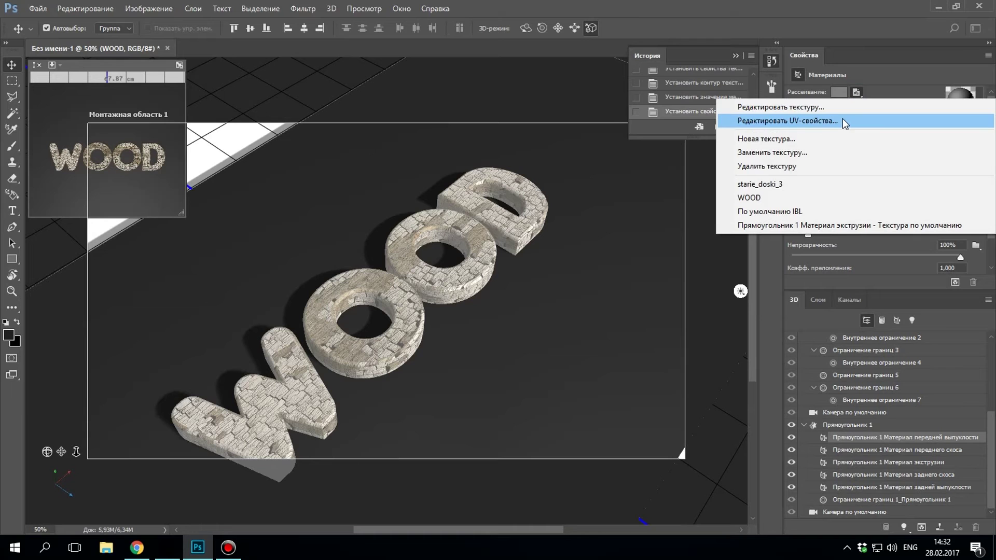
left_click(806, 152)
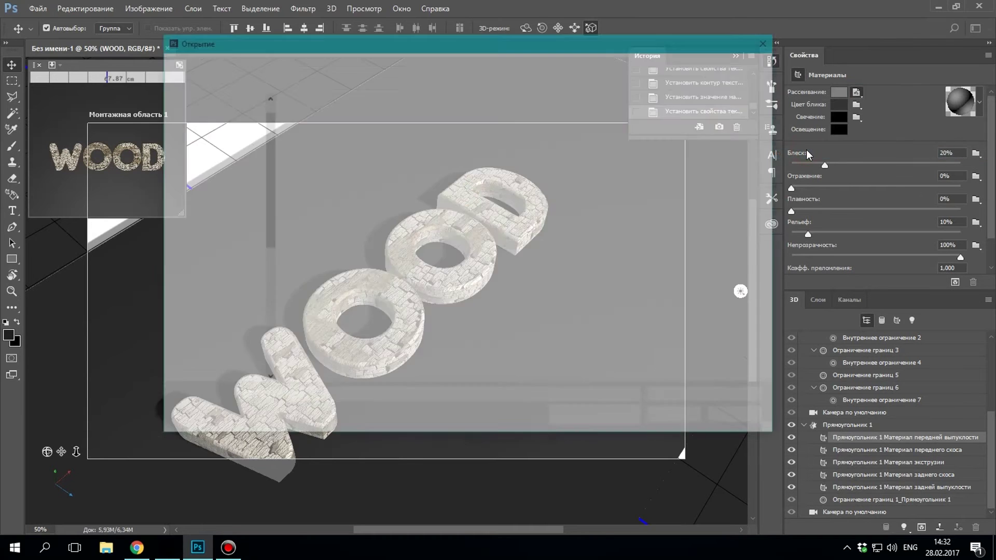
left_click(384, 332)
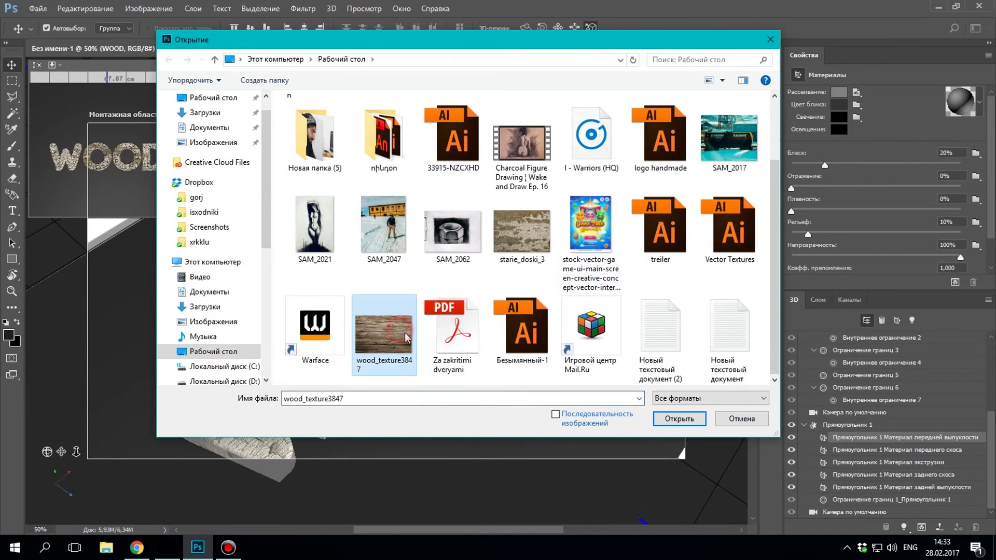
left_click(675, 421)
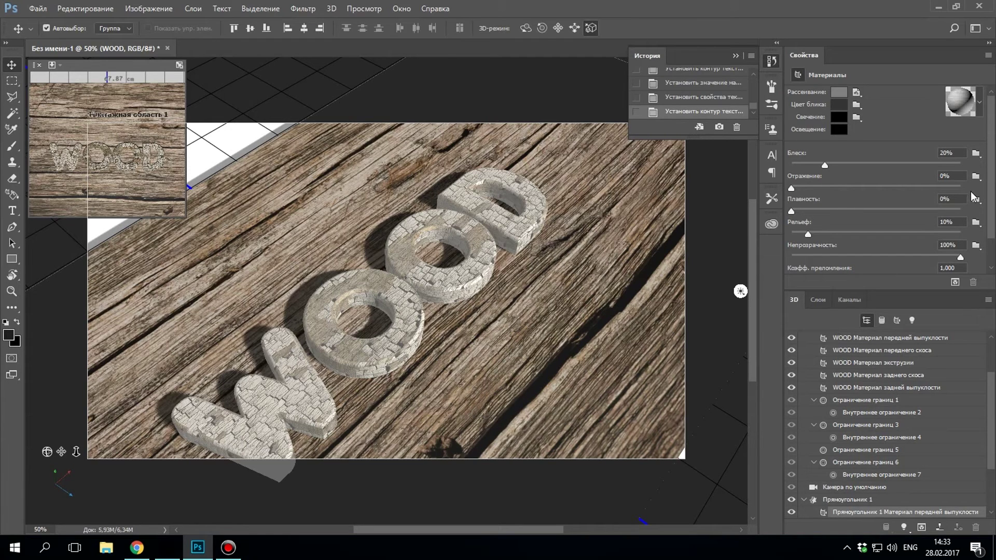
Step: Load wood_texture3847 as the board's bump map at 15% relief
left_click(975, 223)
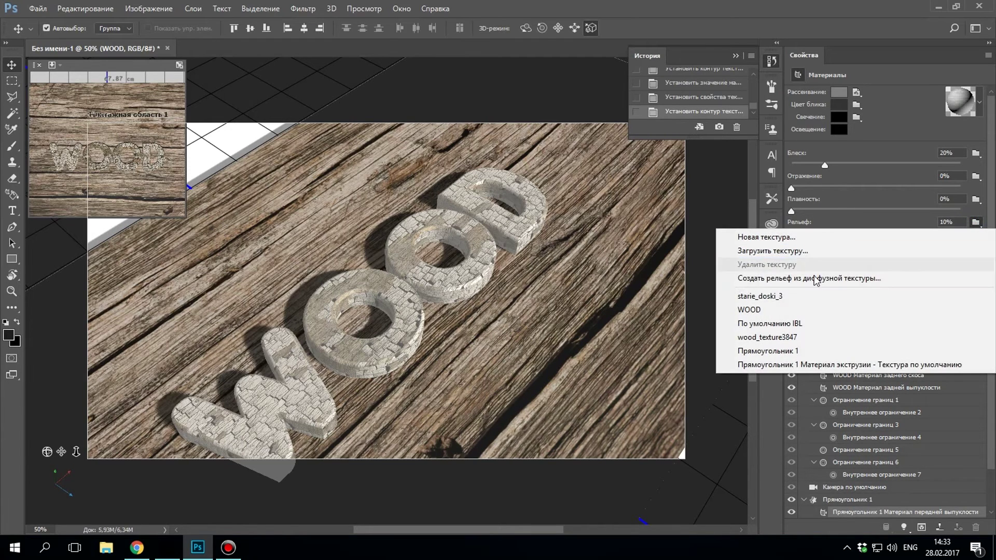
left_click(808, 251)
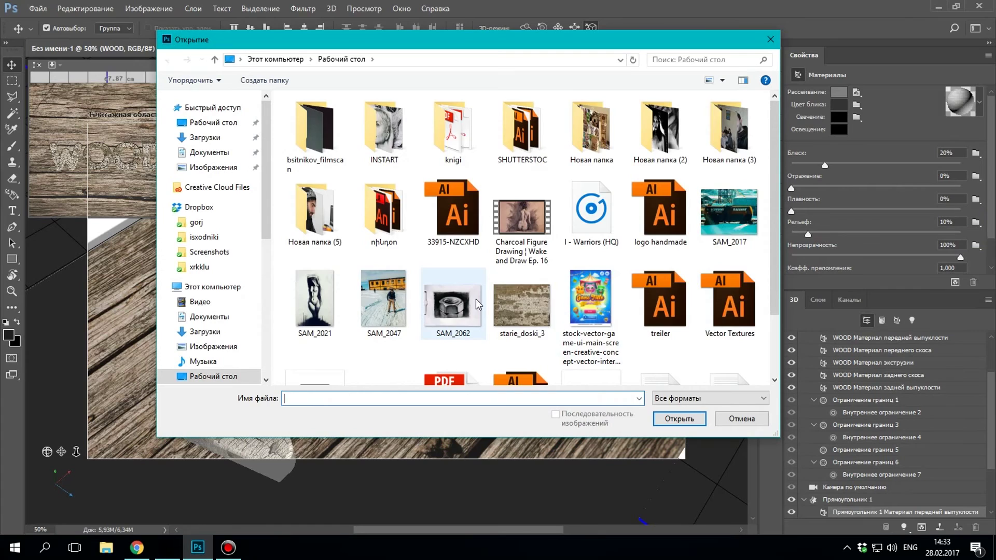
scroll(447, 311, "down", 2)
left_click(363, 354)
left_click(674, 418)
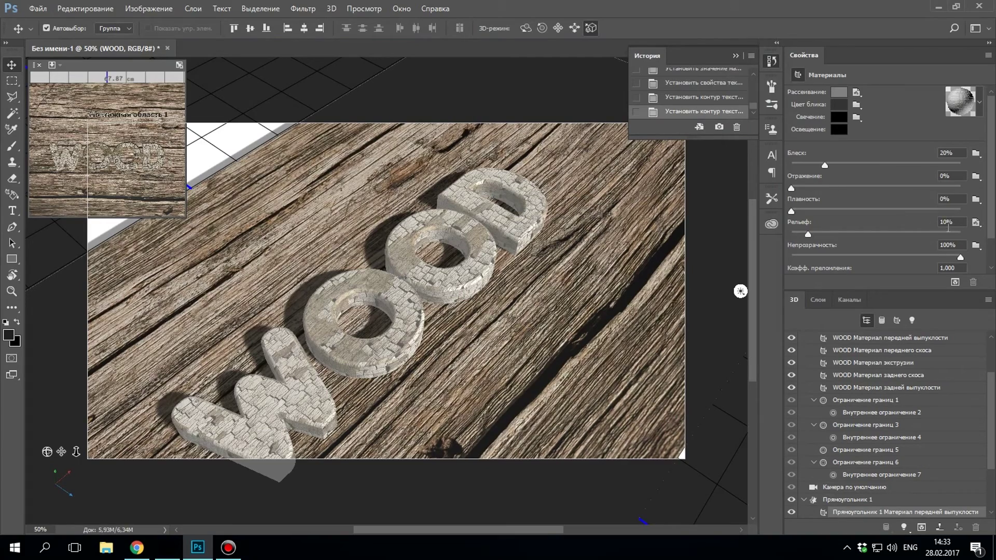
type("15")
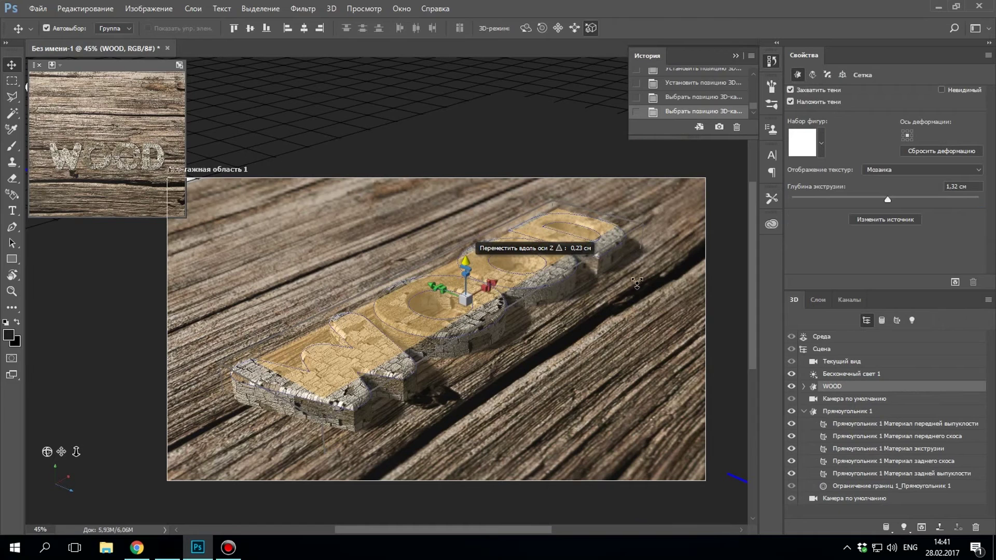
left_click_drag(637, 282, 637, 283)
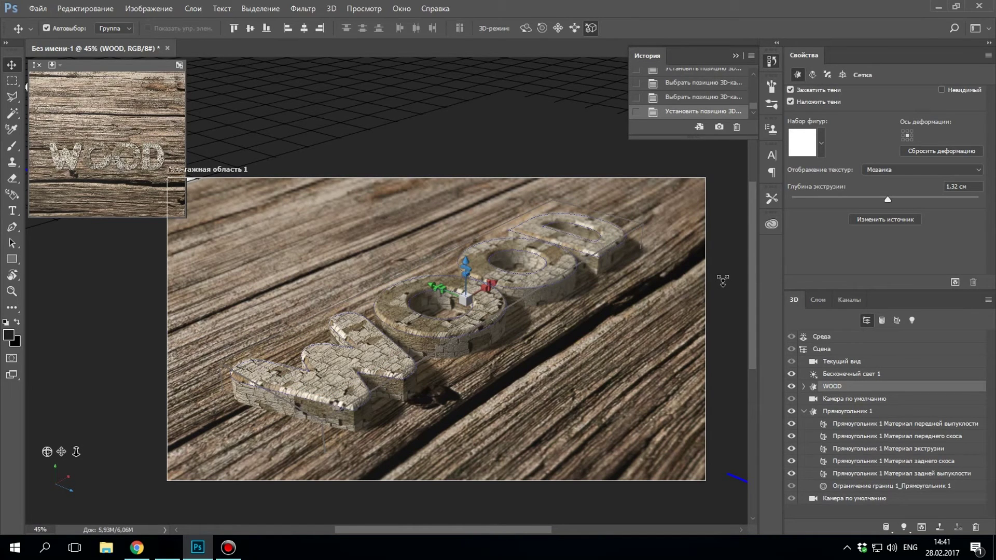
Step: Reframe the scene from the current view and swing Бесконечный свет 1 down and left
left_click(728, 287)
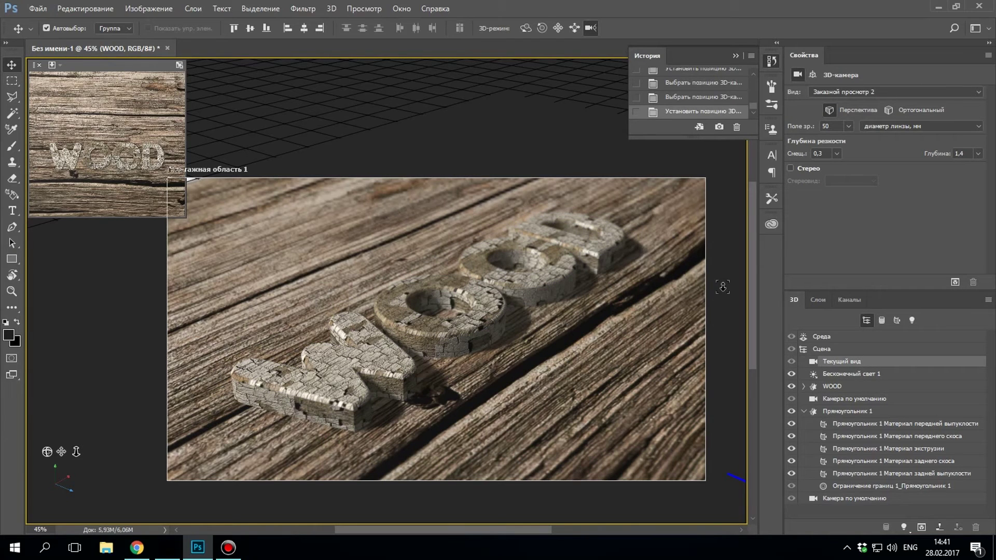
left_click(841, 374)
mouse_move(282, 230)
left_mouse_down()
mouse_move(293, 293)
mouse_move(453, 221)
mouse_move(557, 228)
mouse_move(562, 202)
left_mouse_up()
Step: Re-aim the infinite light to shine from the left and commit the current view
mouse_move(562, 199)
left_mouse_down()
mouse_move(311, 302)
mouse_move(295, 319)
left_mouse_up()
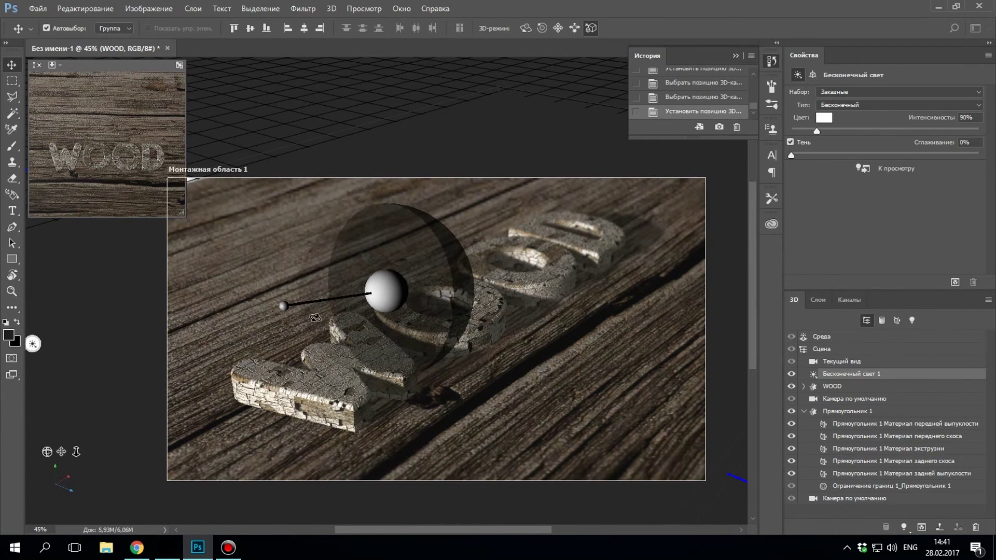
left_click(728, 230)
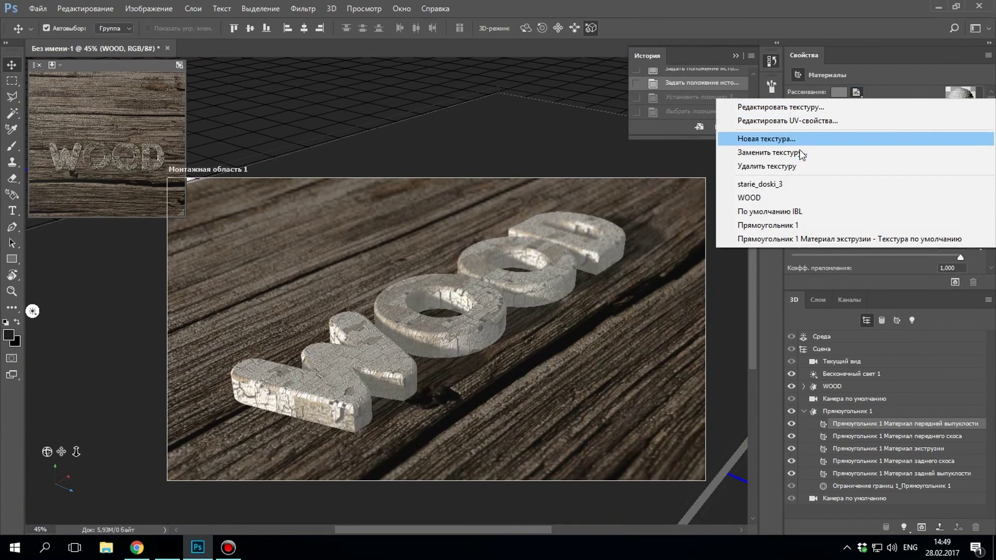
Step: Replace the diffuse texture with the wildtextures-dark-wood-board image
left_click(802, 154)
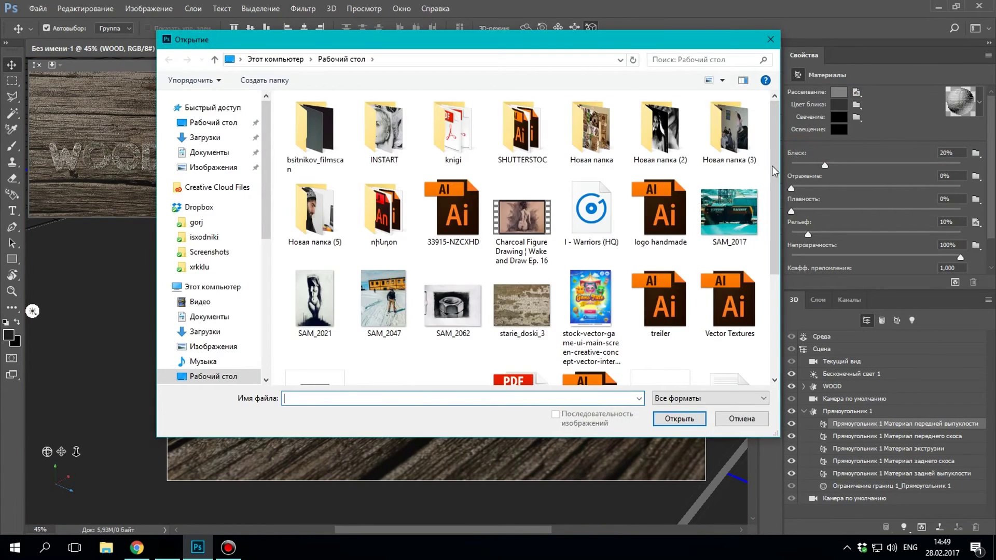
scroll(515, 315, "down", 2)
left_click(385, 243)
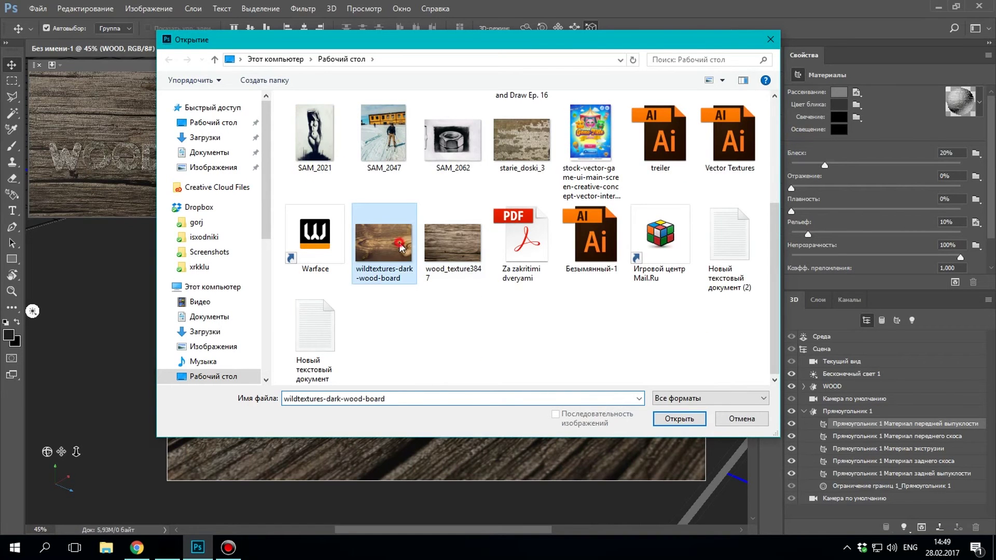
left_click(680, 417)
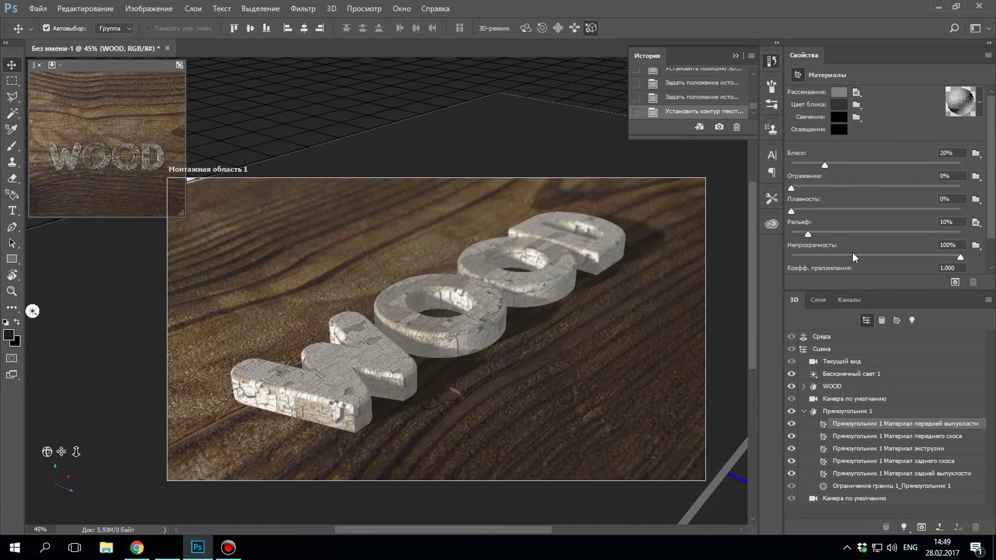
left_click(856, 93)
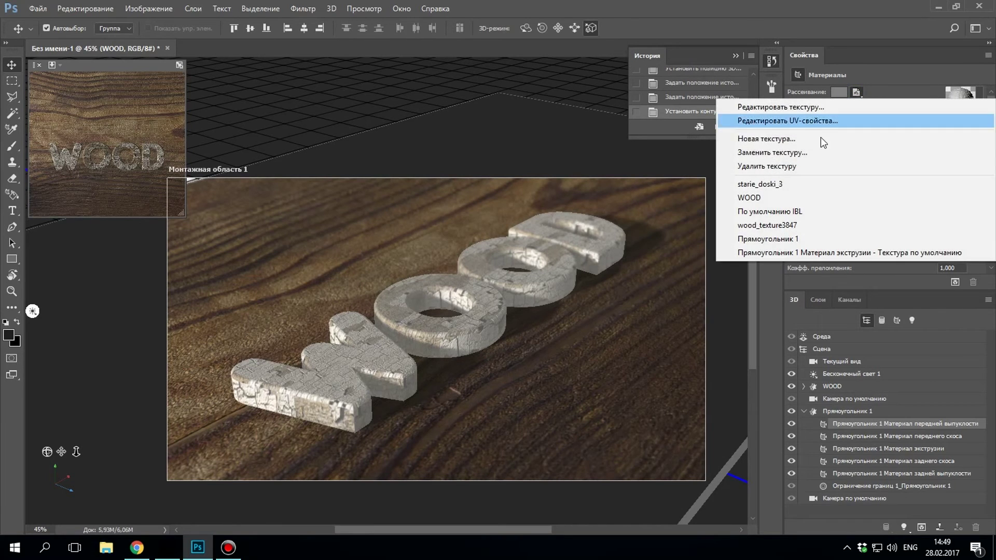
left_click(928, 346)
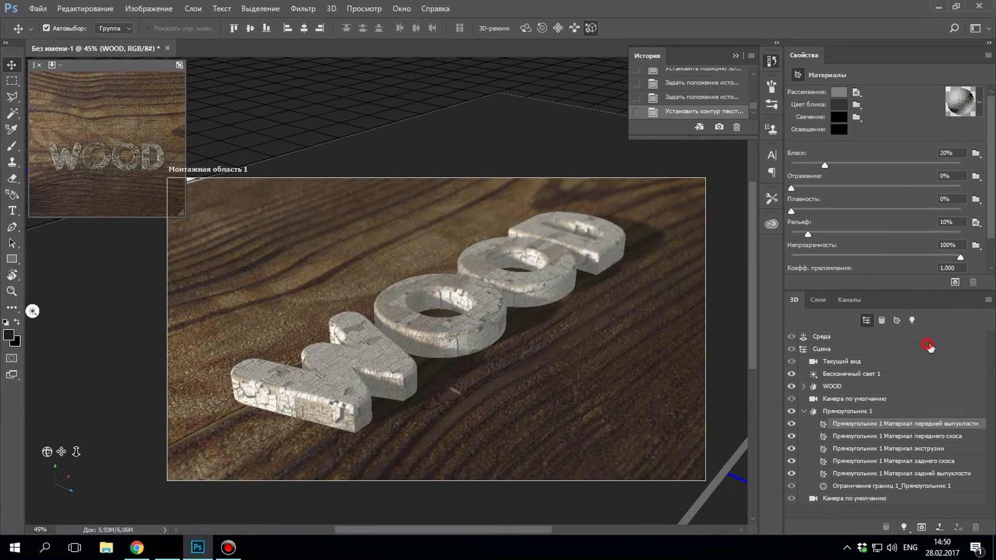
Step: Use wildtextures-dark-wood-board as the bump texture and raise Bump to 20%
left_click(976, 222)
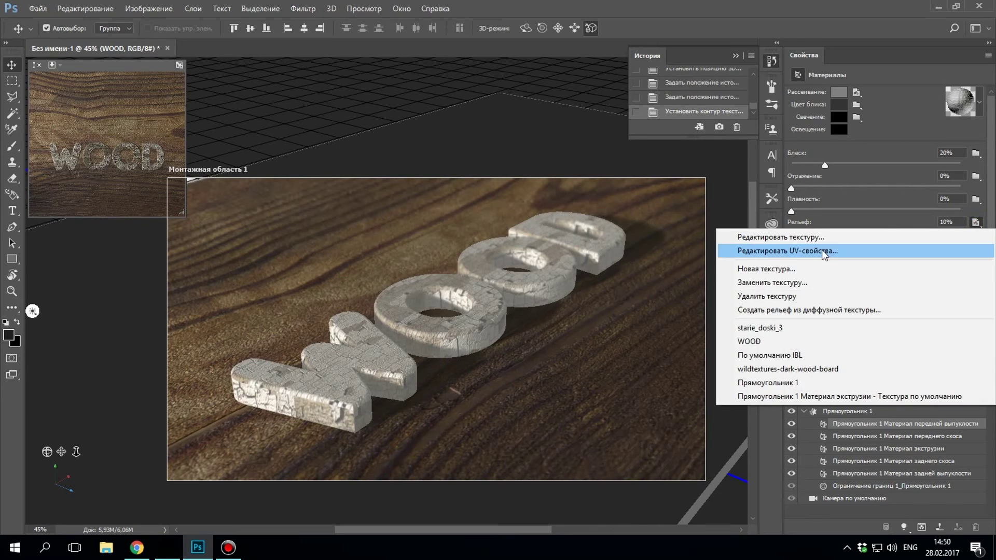
left_click(805, 284)
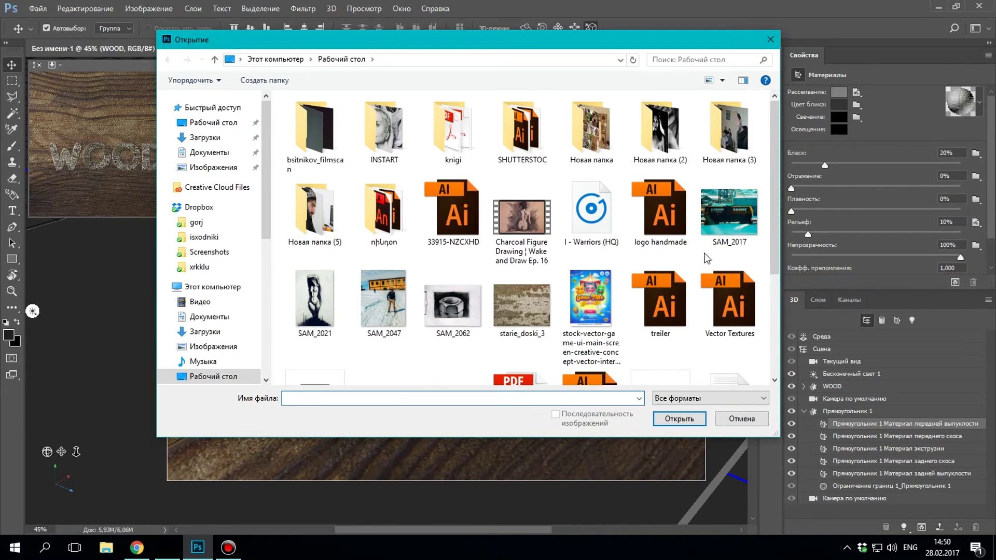
scroll(395, 285, "down", 3)
left_click(384, 249)
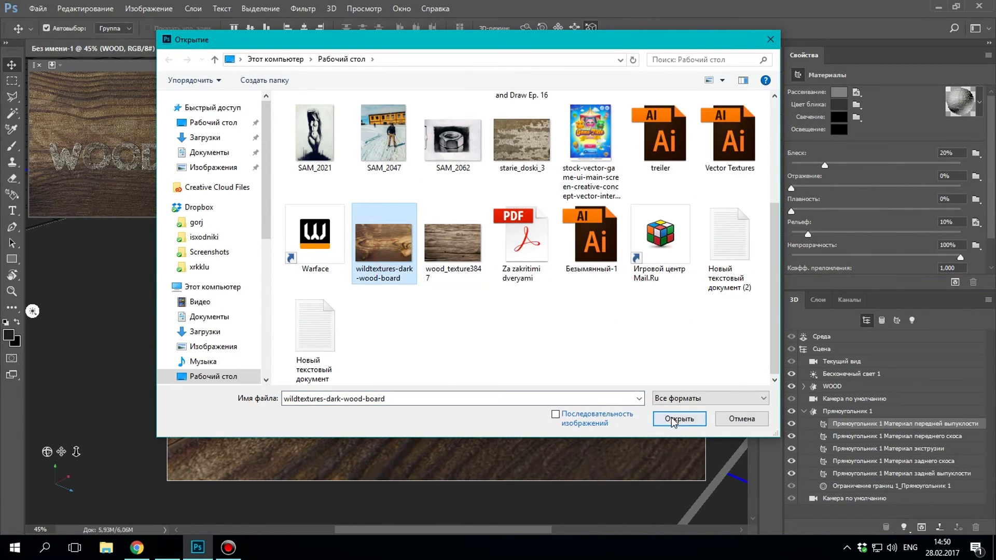
left_click(672, 420)
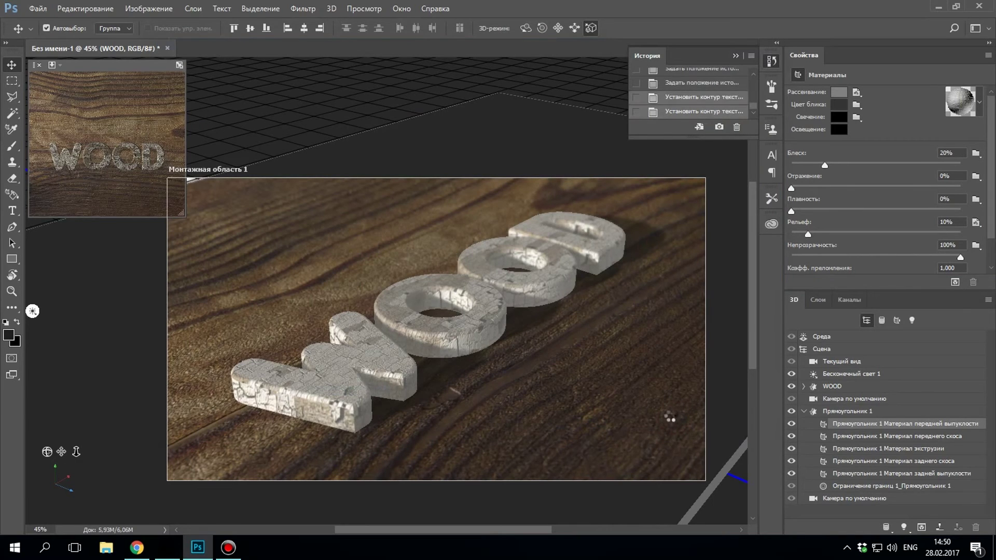
mouse_move(809, 236)
left_mouse_down()
mouse_move(859, 238)
mouse_move(784, 246)
mouse_move(841, 238)
mouse_move(810, 237)
mouse_move(819, 236)
left_mouse_up()
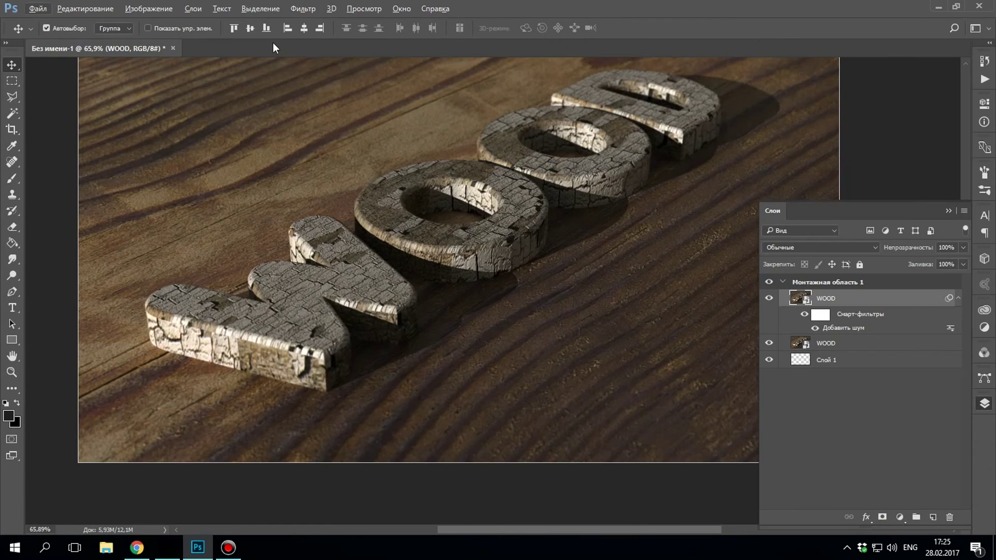
Step: Apply the C - Agfa Vista 100 - - preset in Camera Raw to the WOOD layer
left_click(303, 8)
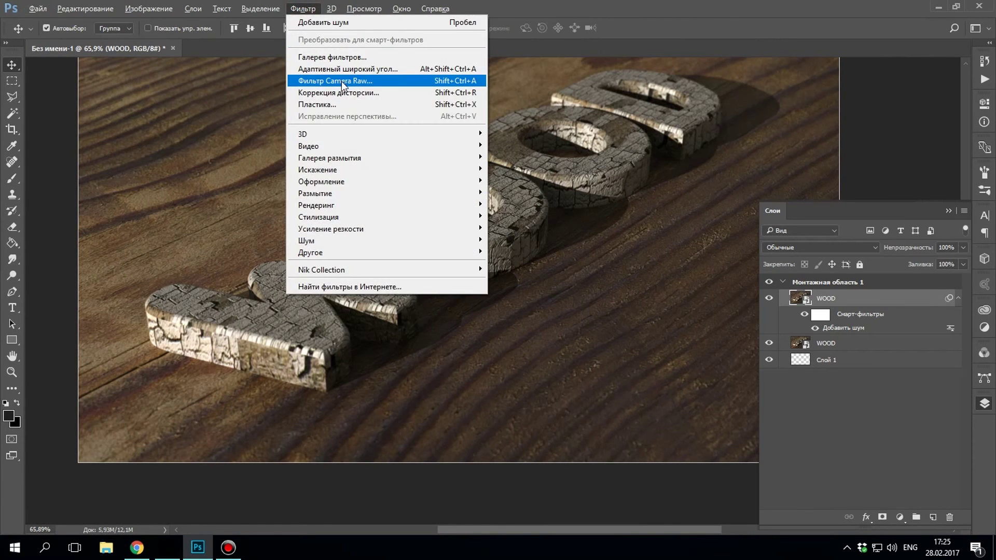
left_click(343, 81)
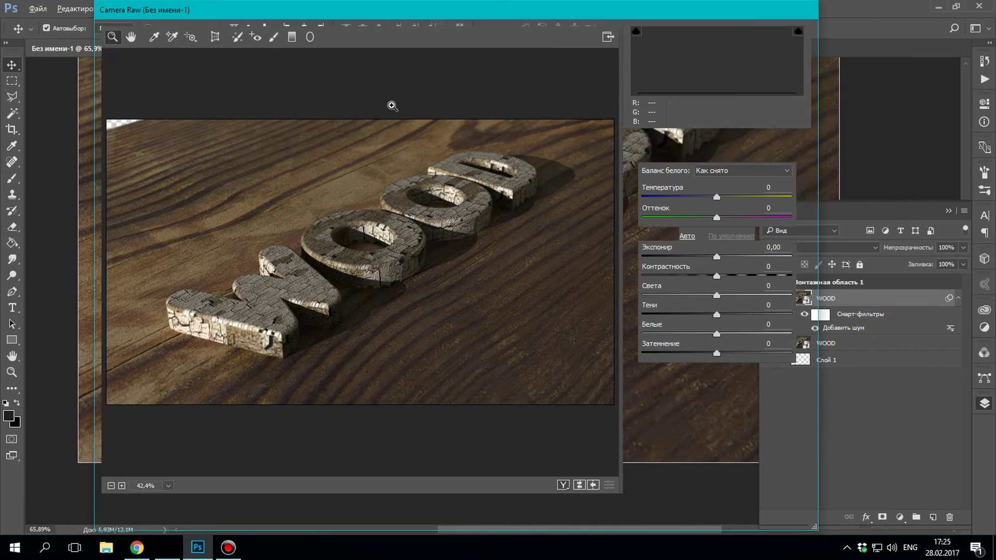
left_click(741, 136)
left_click(680, 169)
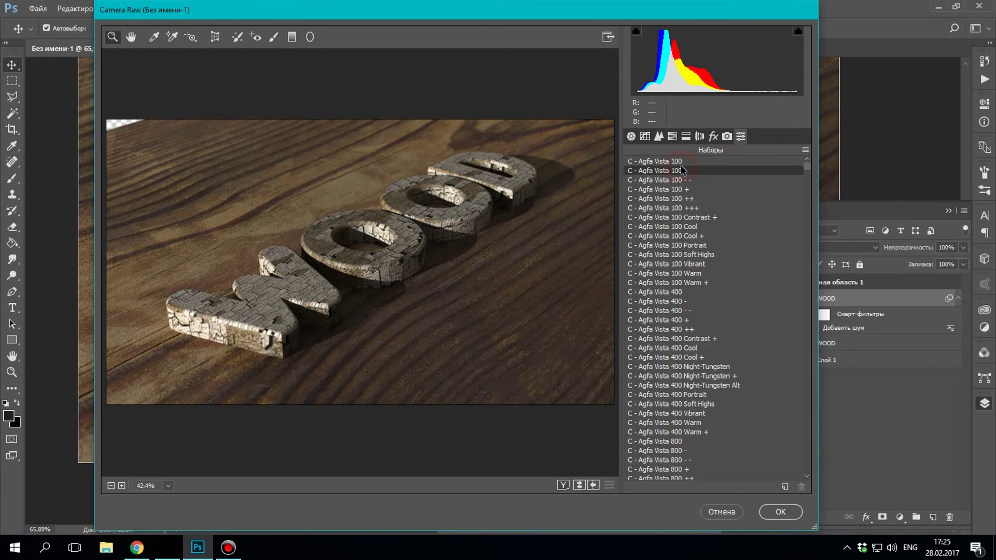
left_click(680, 180)
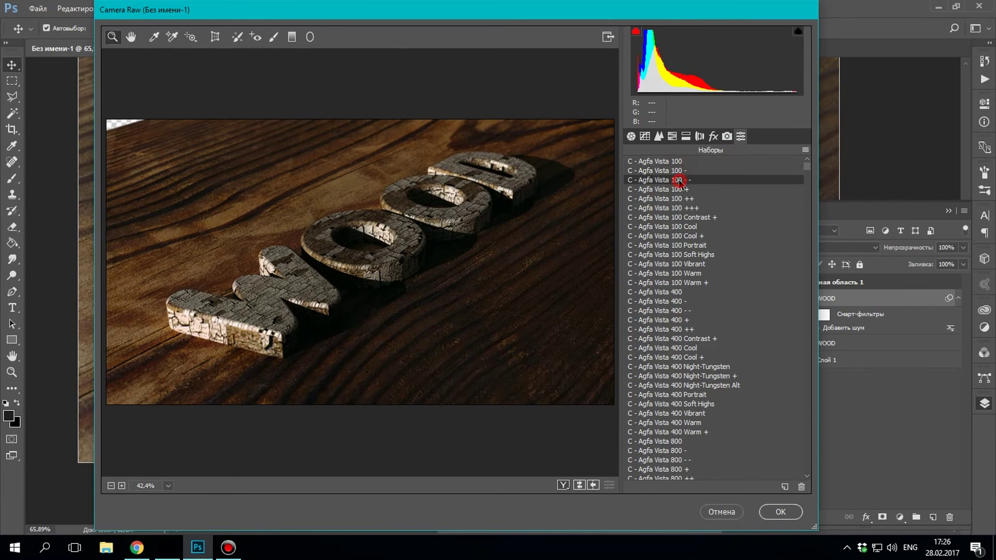
Step: Set Basic exposure +0,45, highlights -98, shadows +48, tweaking whites and blacks, and apply
left_click(631, 136)
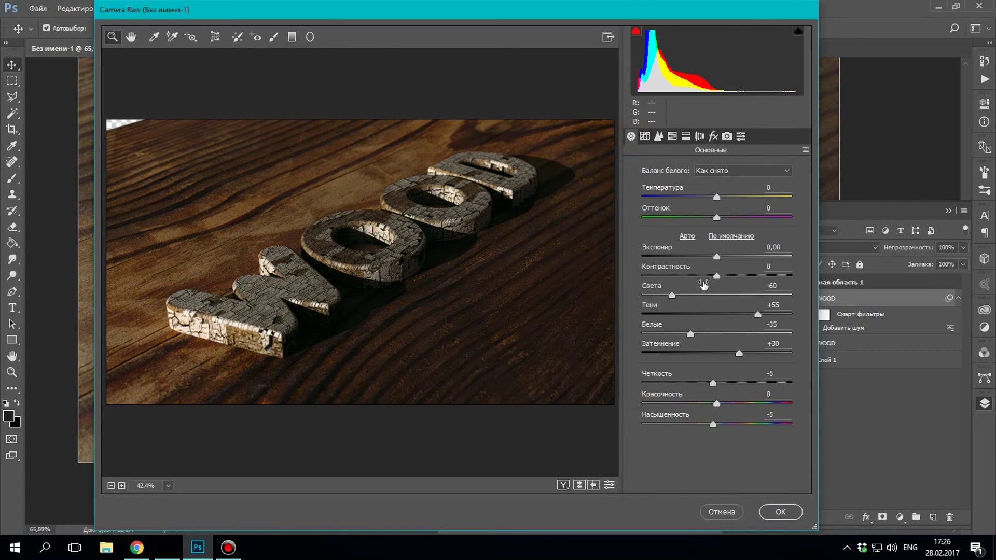
mouse_move(672, 295)
left_mouse_down()
mouse_move(697, 295)
mouse_move(674, 295)
left_mouse_up()
left_click_drag(690, 334, 717, 334)
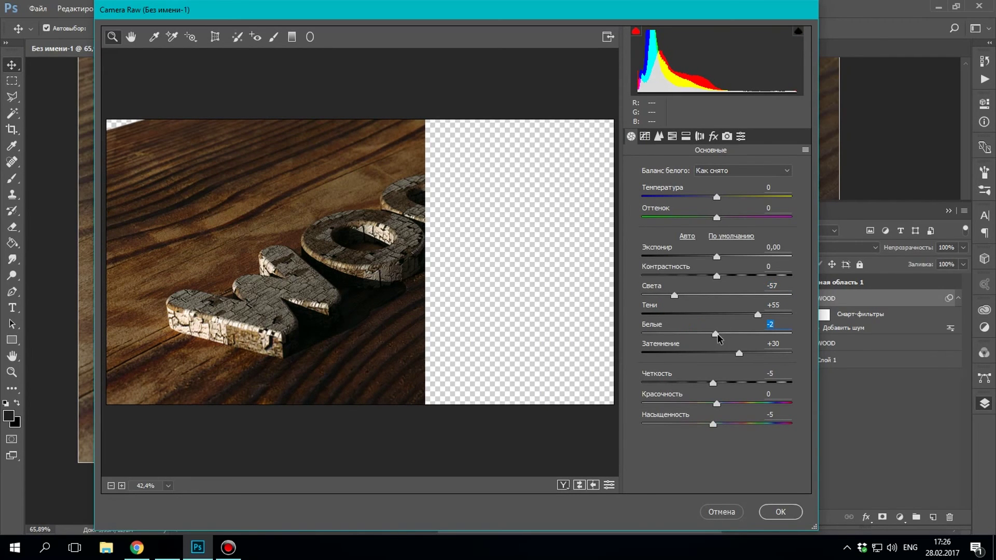
mouse_move(757, 314)
left_mouse_down()
mouse_move(693, 314)
mouse_move(801, 312)
left_mouse_up()
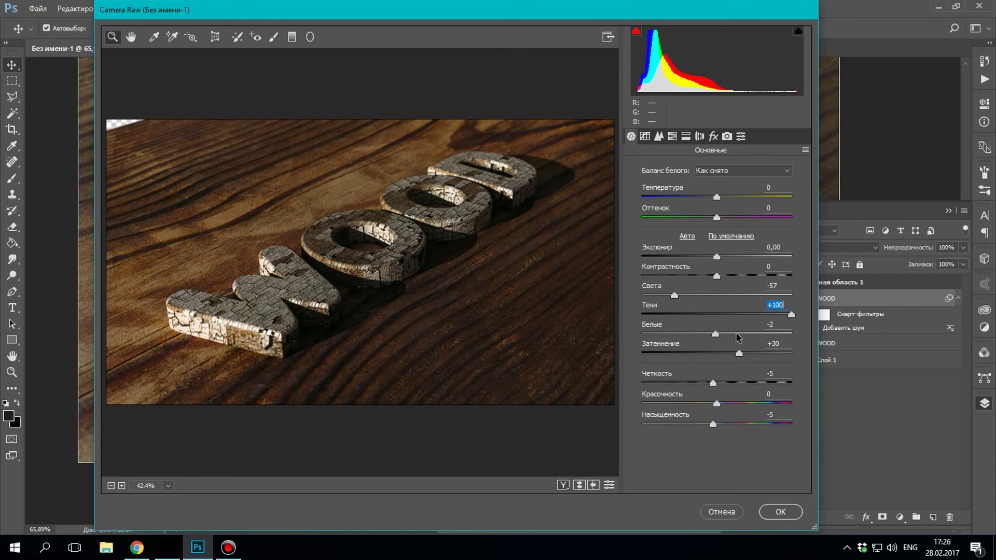
left_click_drag(738, 353, 718, 353)
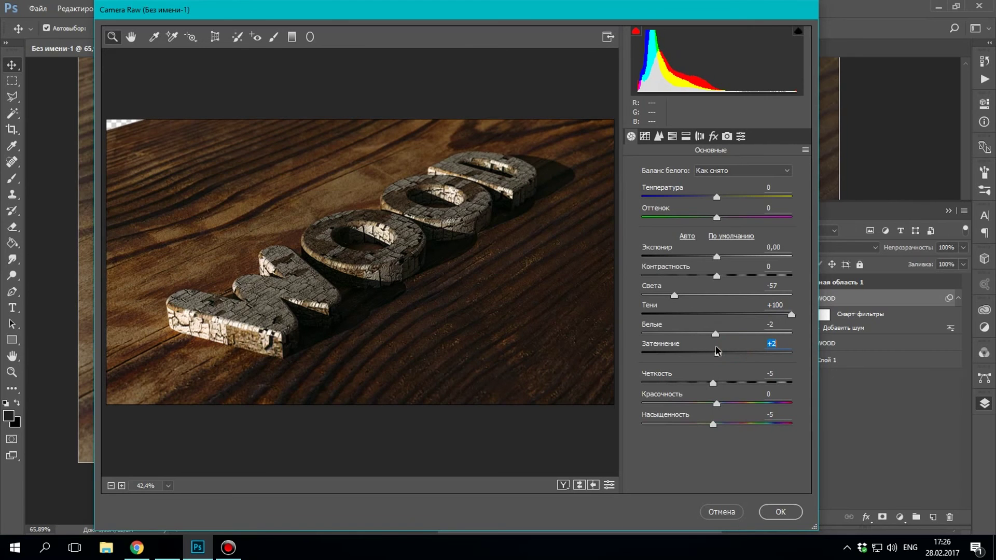
left_click_drag(717, 256, 725, 257)
left_click(673, 295)
left_click_drag(662, 296, 644, 295)
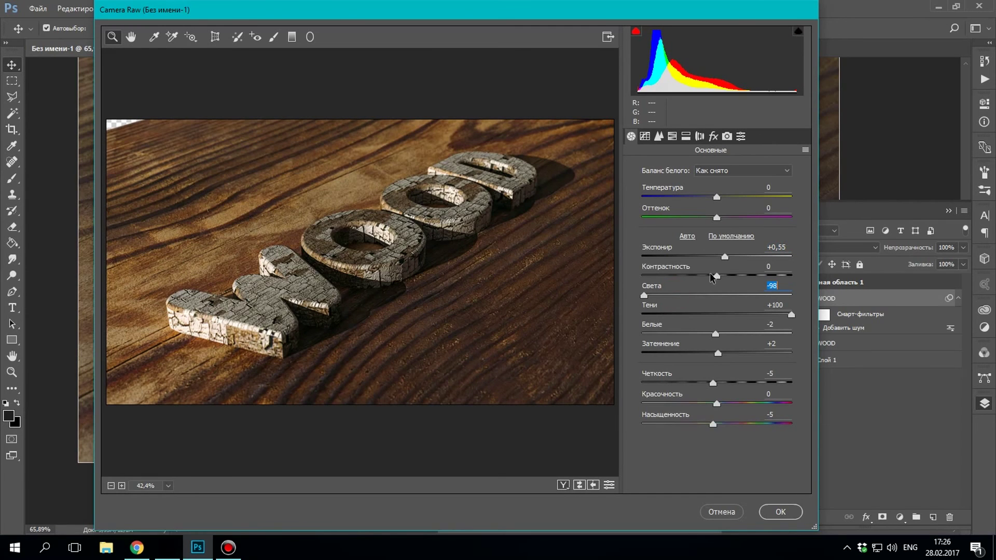
left_click_drag(725, 257, 722, 257)
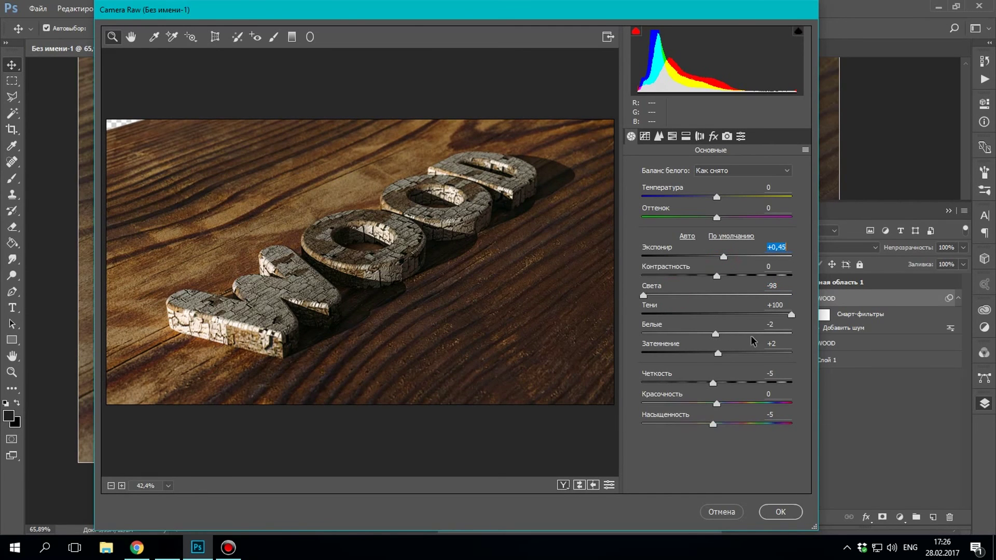
left_click_drag(786, 314, 753, 314)
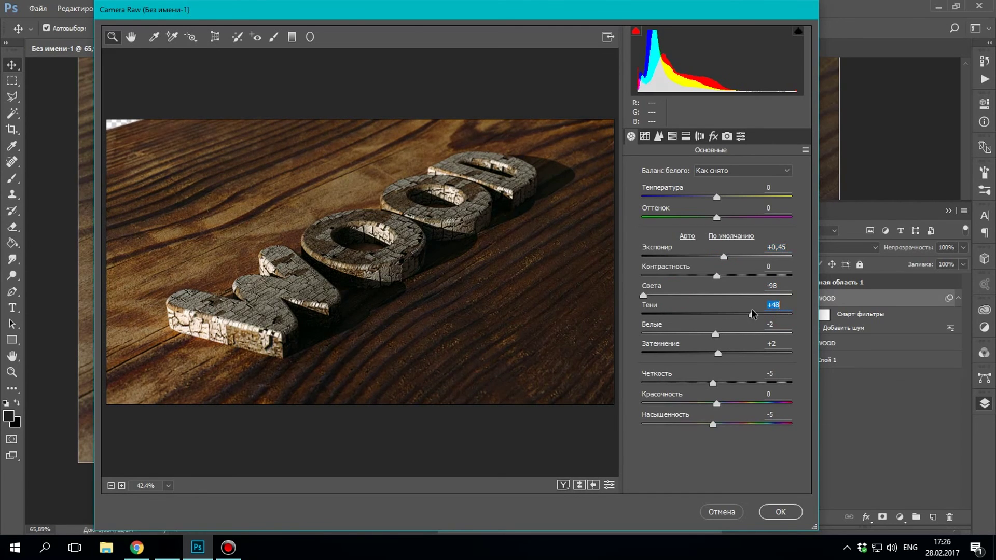
left_click(787, 512)
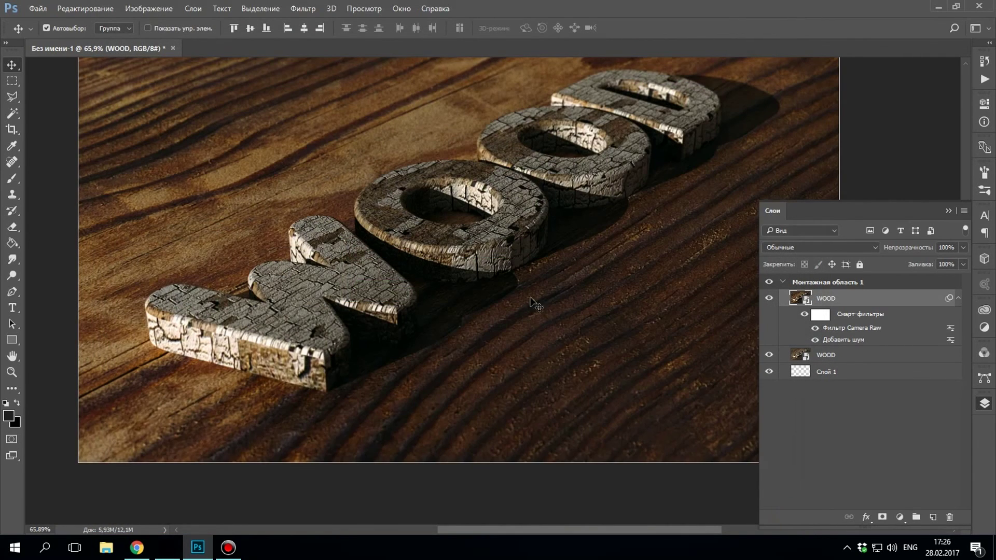
Step: Start a Blur Gallery tilt-shift blur on the WOOD layer
scroll(535, 293, "down", 1)
scroll(565, 267, "down", 2)
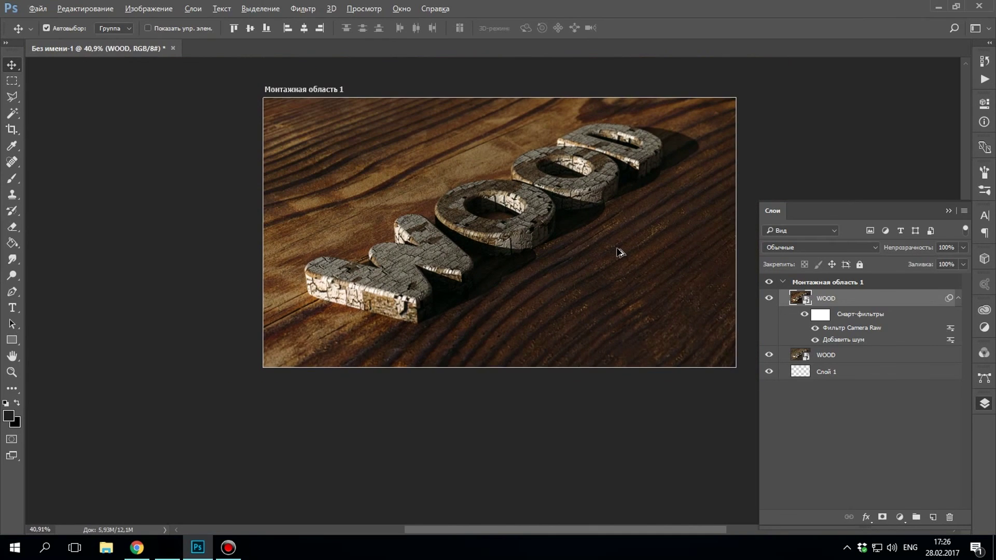
left_click(306, 8)
mouse_move(330, 158)
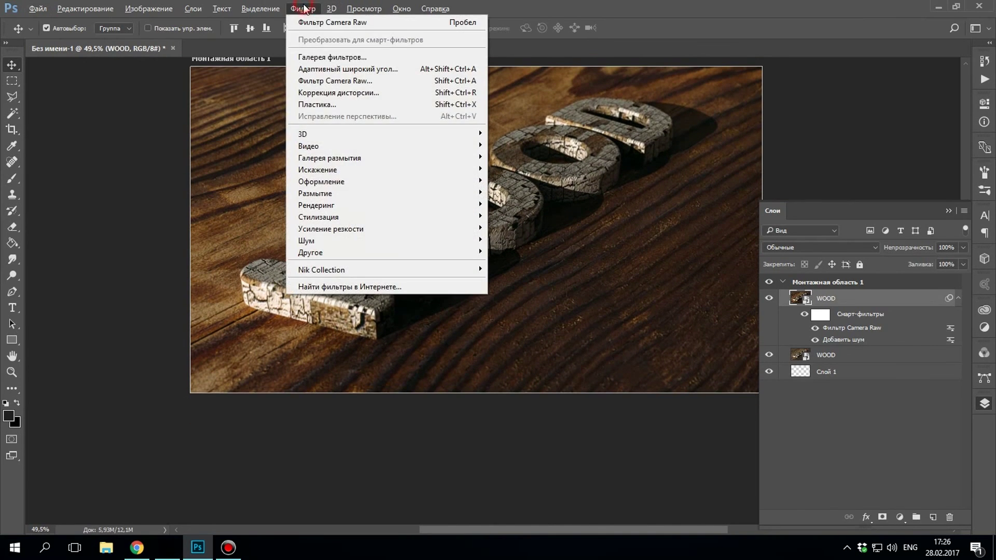
left_click(335, 158)
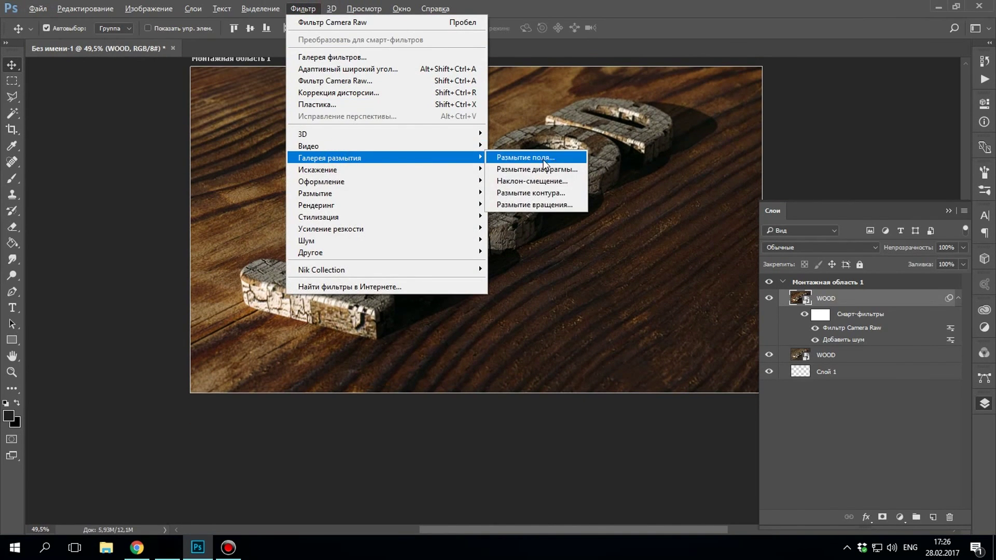
left_click(560, 179)
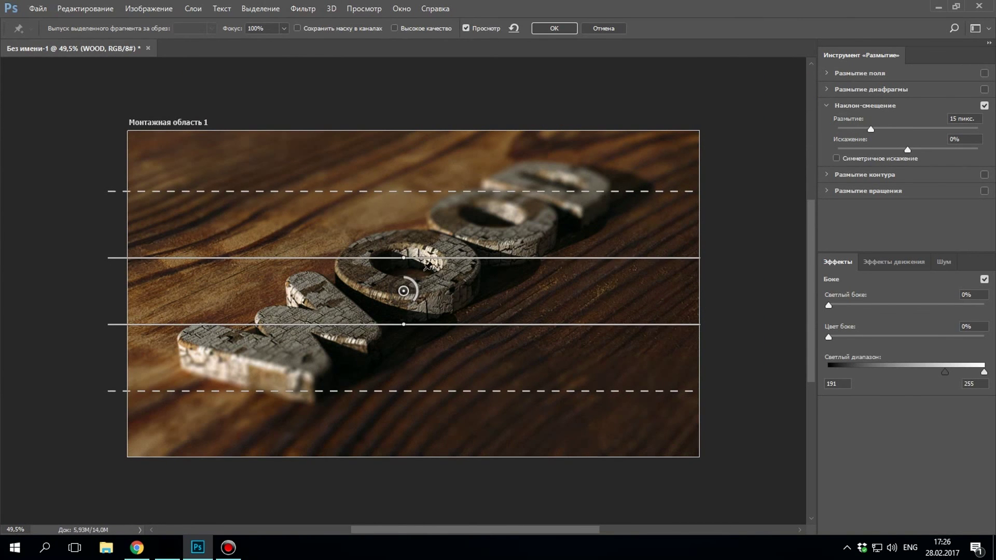
Step: Angle the 15 px tilt-shift band along the diagonal text, widen its feather zones, and apply
mouse_move(411, 256)
left_mouse_down()
mouse_move(381, 221)
mouse_move(356, 223)
mouse_move(367, 230)
left_mouse_up()
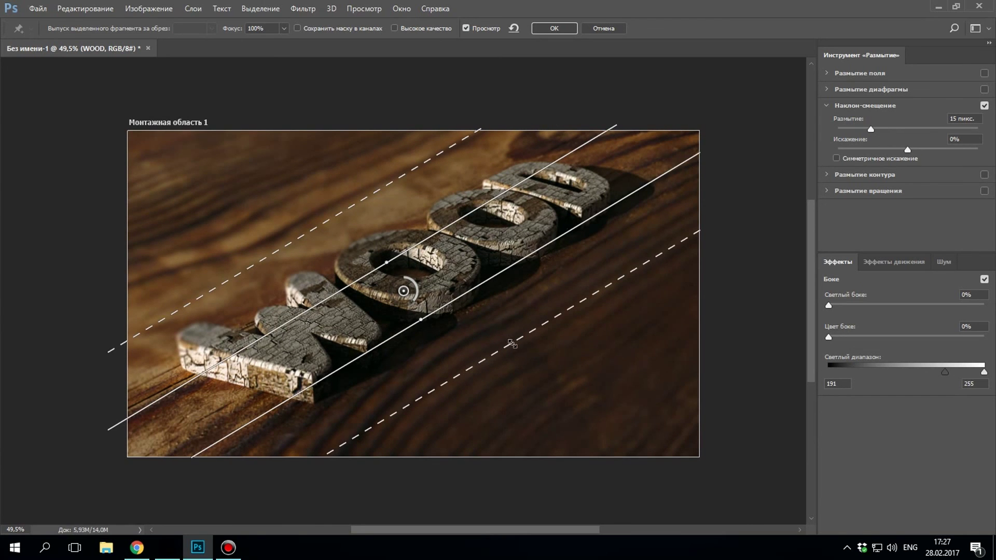
left_click_drag(511, 343, 639, 450)
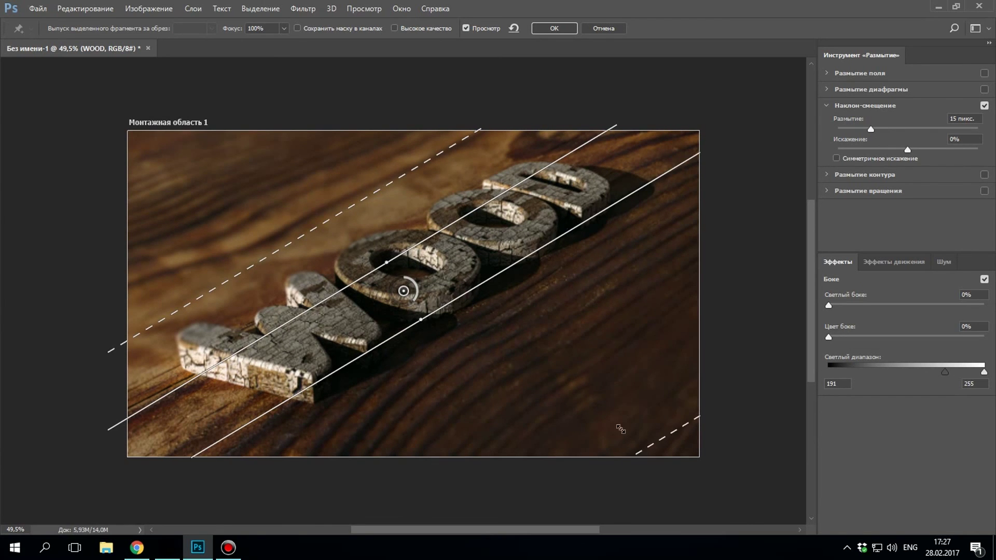
left_click_drag(290, 243, 188, 116)
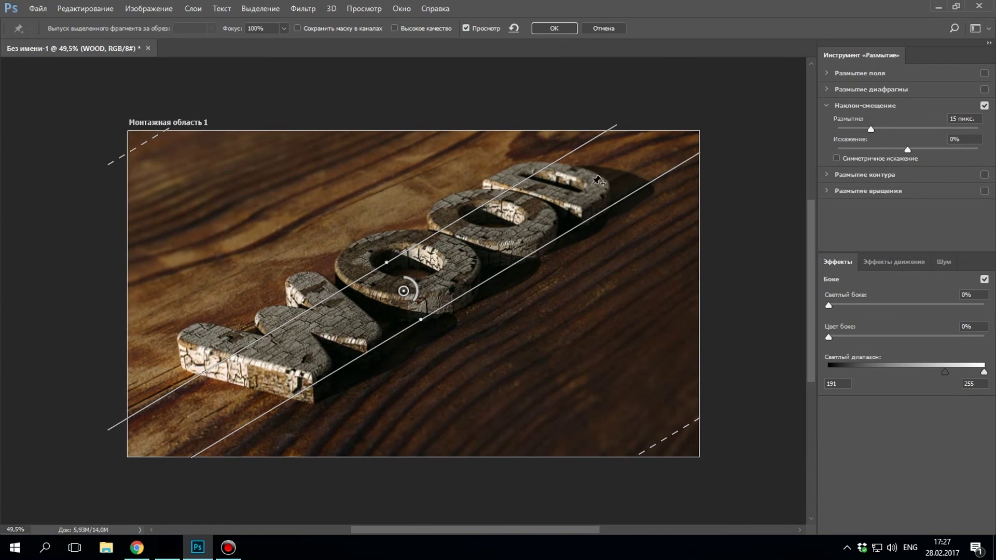
left_click(567, 25)
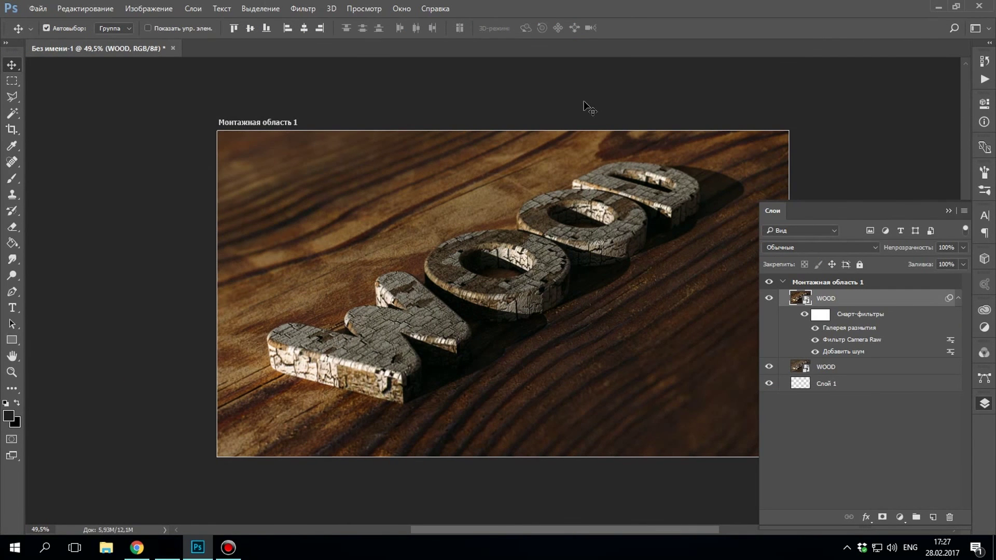
scroll(586, 110, "down", 2)
scroll(675, 161, "up", 2)
scroll(692, 182, "up", 1)
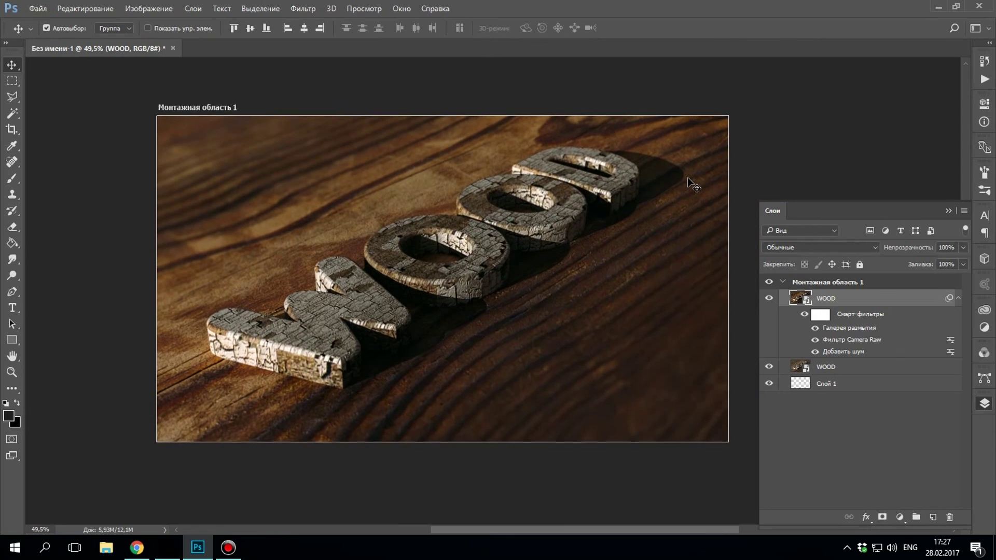
scroll(680, 177, "down", 1)
scroll(638, 172, "right", 2)
scroll(519, 212, "up", 1)
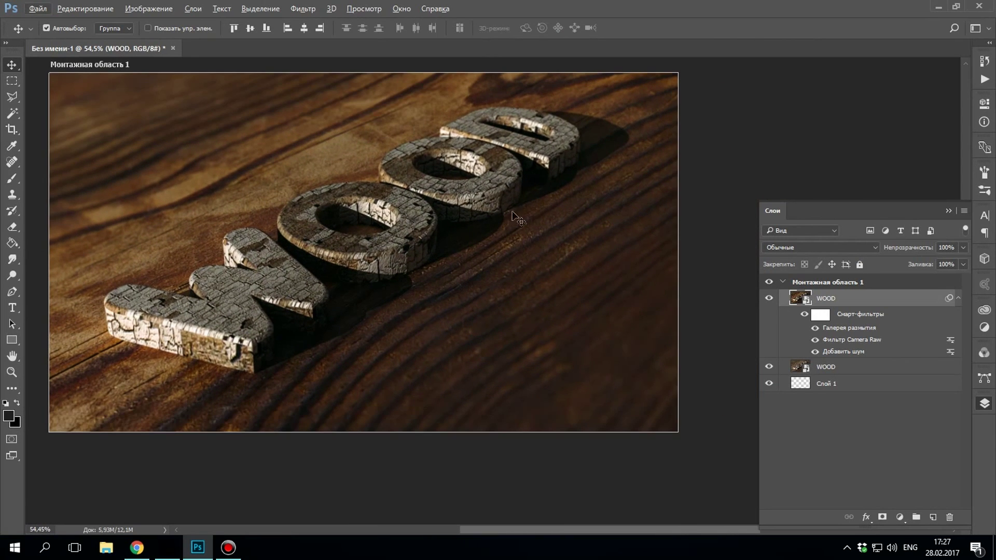
scroll(347, 249, "left", 2)
scroll(413, 250, "up", 1)
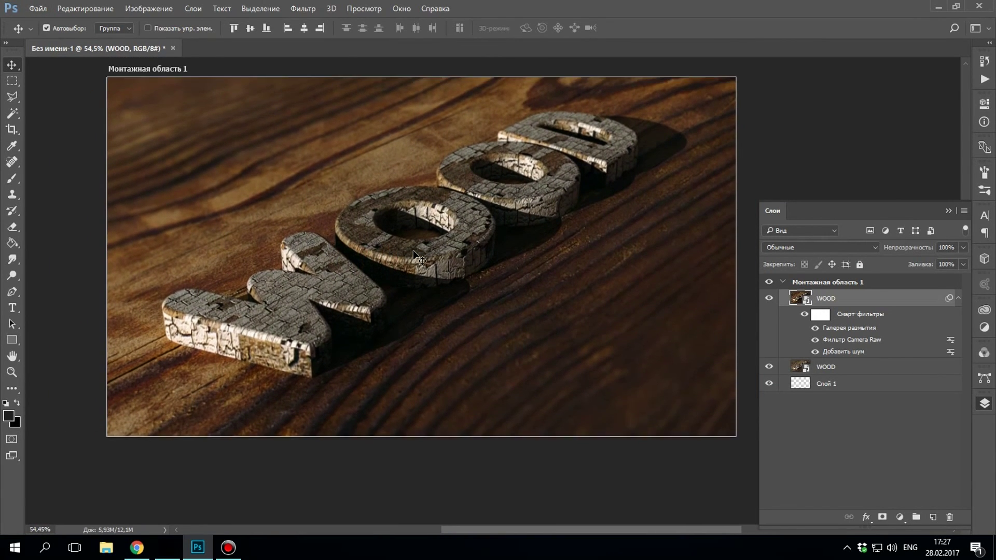
scroll(413, 250, "up", 1)
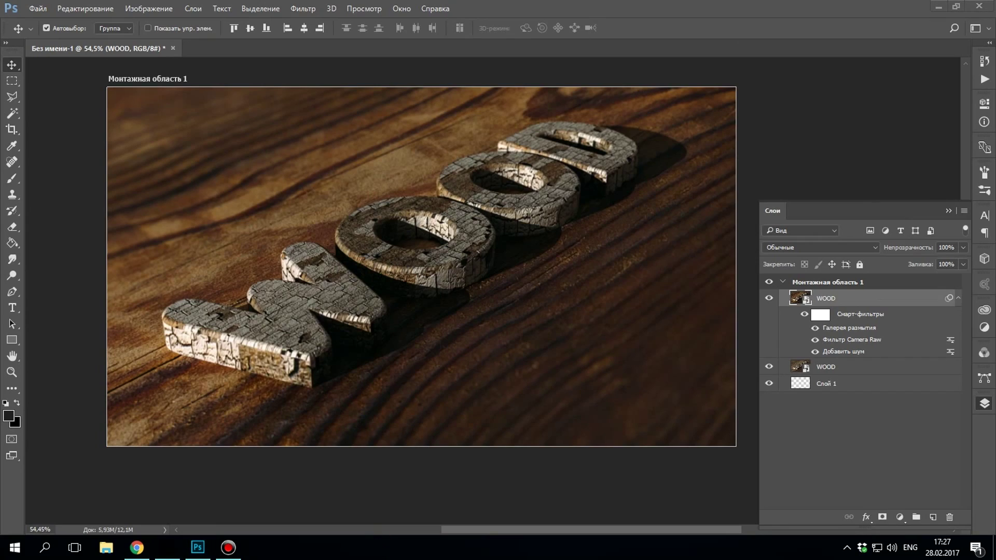